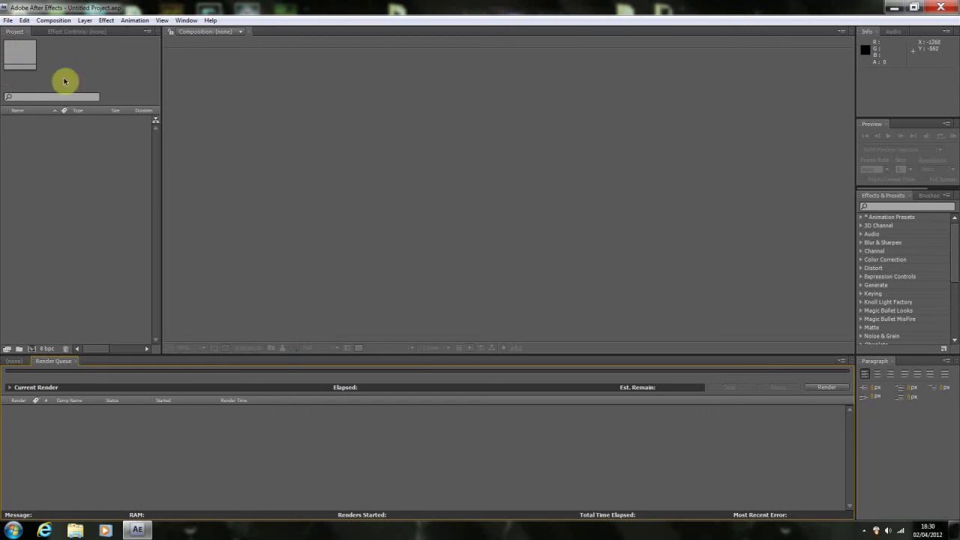
Import the clip 2012_3_6_21_42_49 from the MW3 folder in the Videos library.
left_click(9, 21)
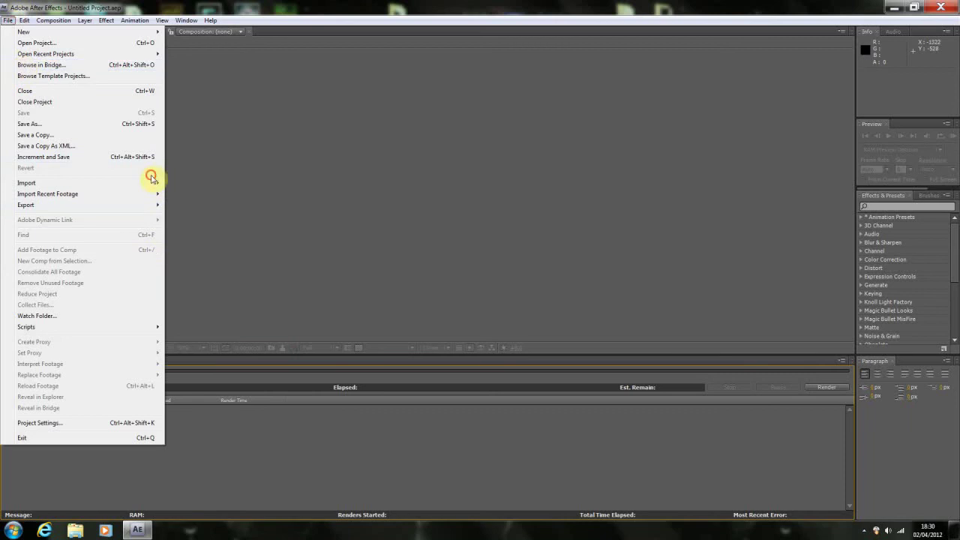
left_click(180, 183)
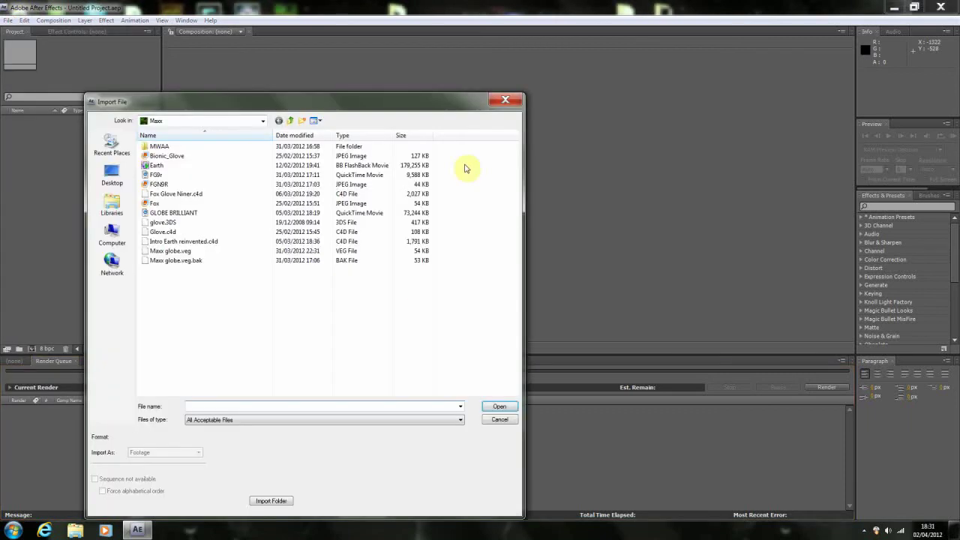
left_click(108, 204)
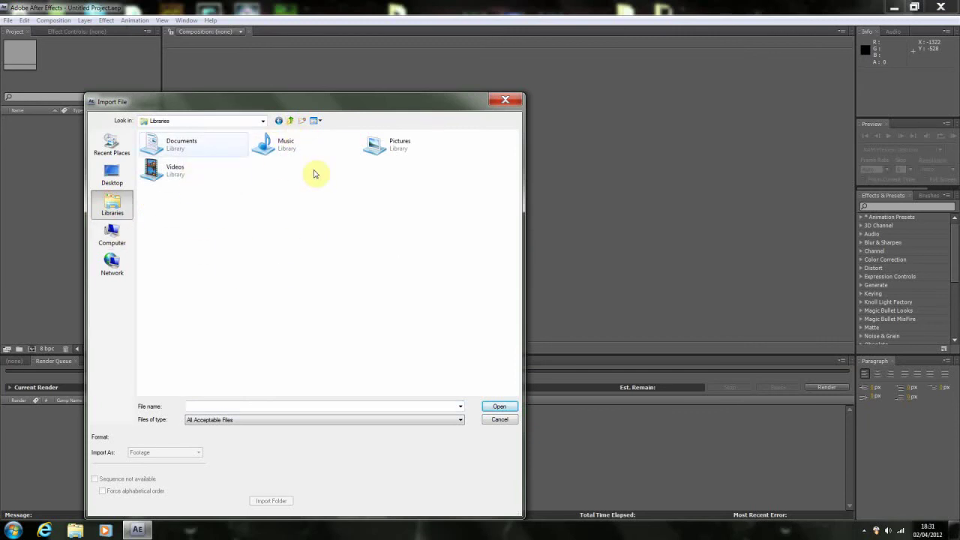
double_click(175, 171)
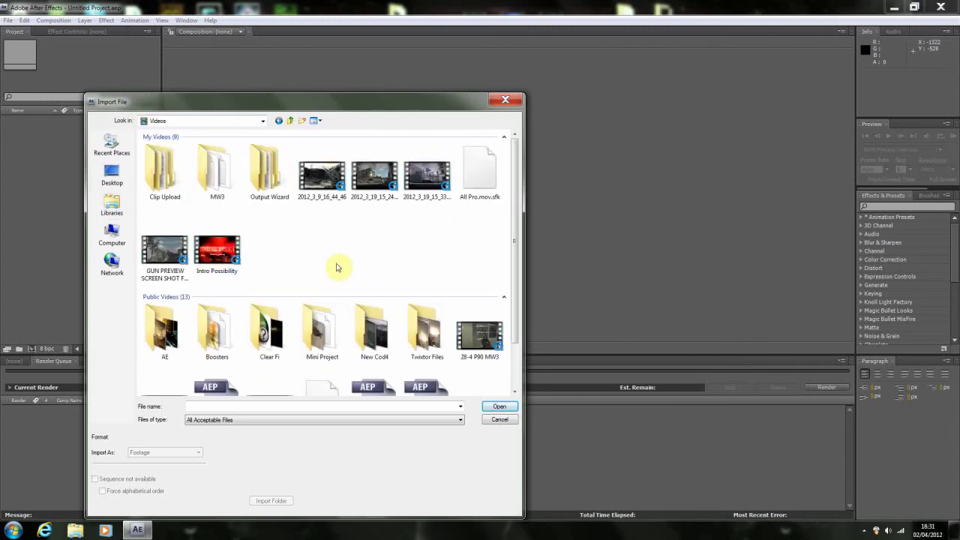
double_click(220, 187)
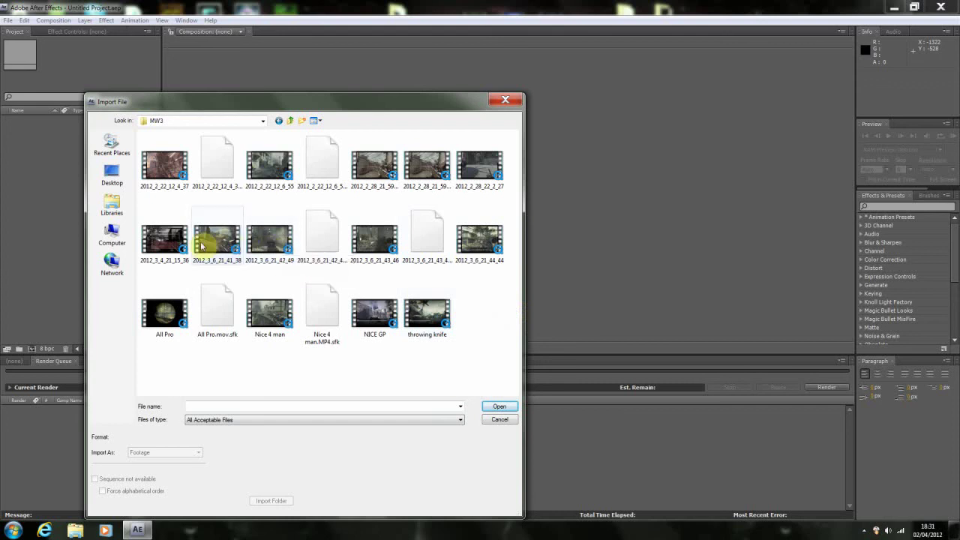
left_click(269, 242)
left_click(499, 405)
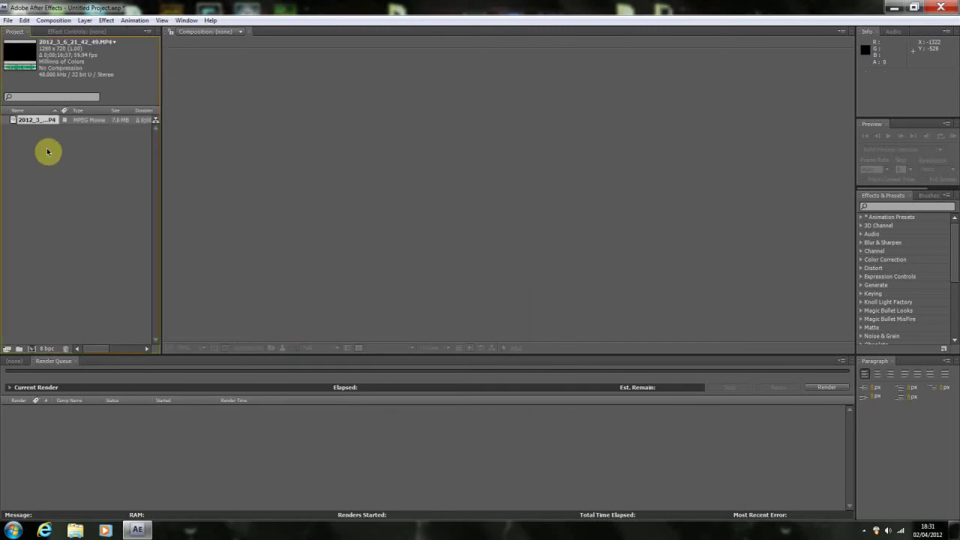
Create a composition from the imported clip and show the frame at 0;00;07;59 fitted to the viewer.
left_click_drag(48, 119, 297, 139)
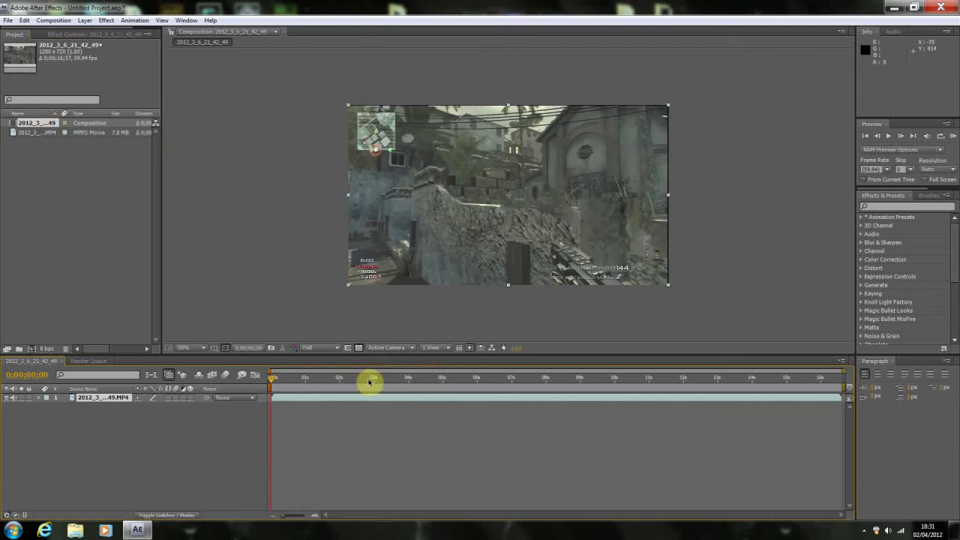
left_click(476, 380)
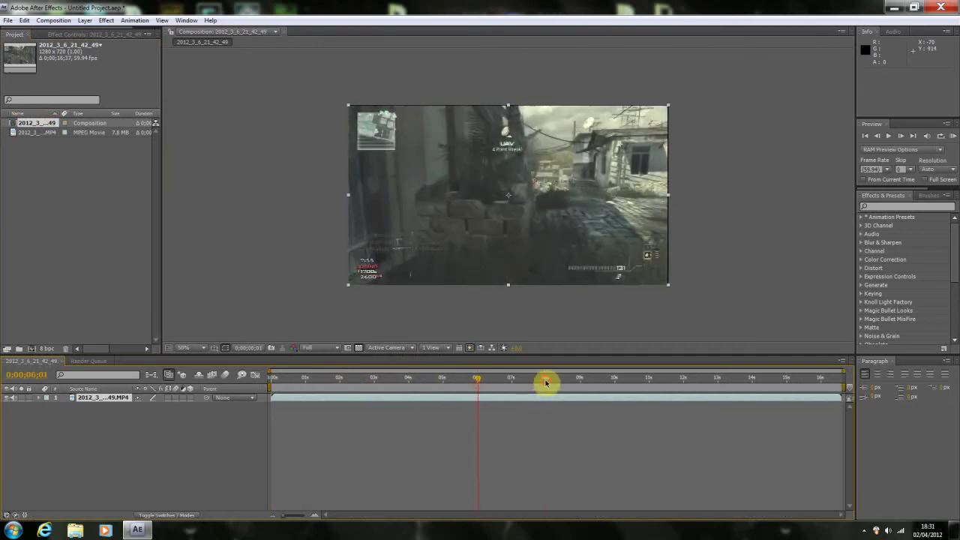
left_click(545, 380)
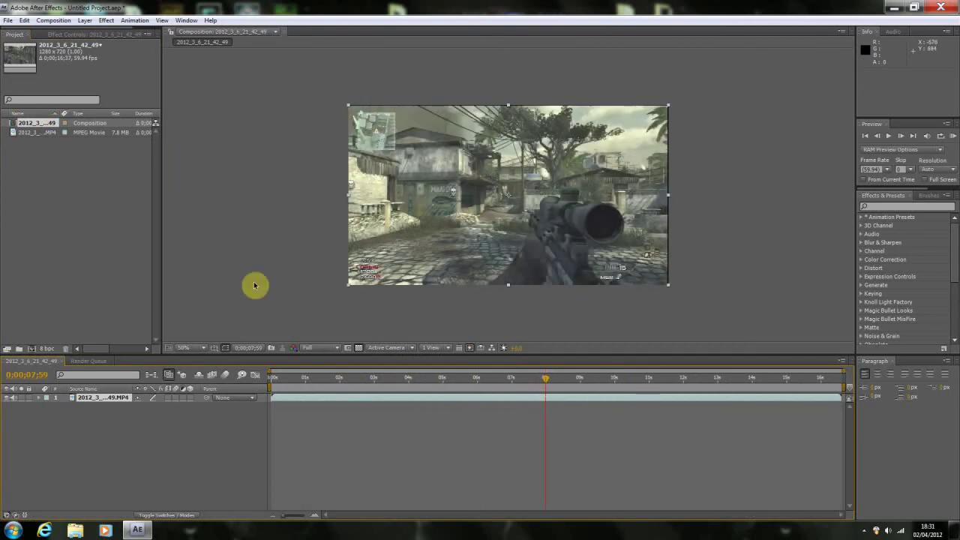
left_click(203, 348)
left_click(221, 180)
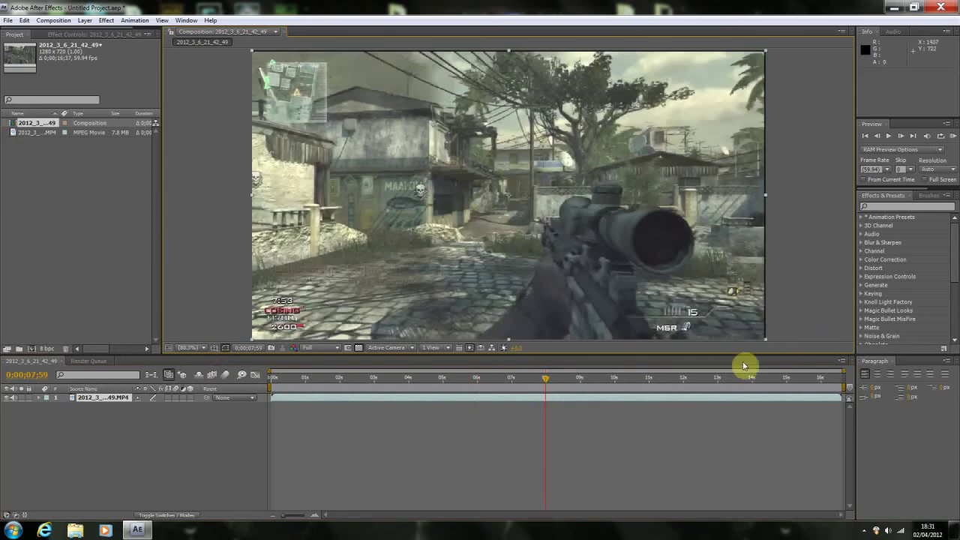
Apply the Magic Bullet Looks effect to the clip layer and open its look for editing in LooksBuilder.
left_click(860, 311)
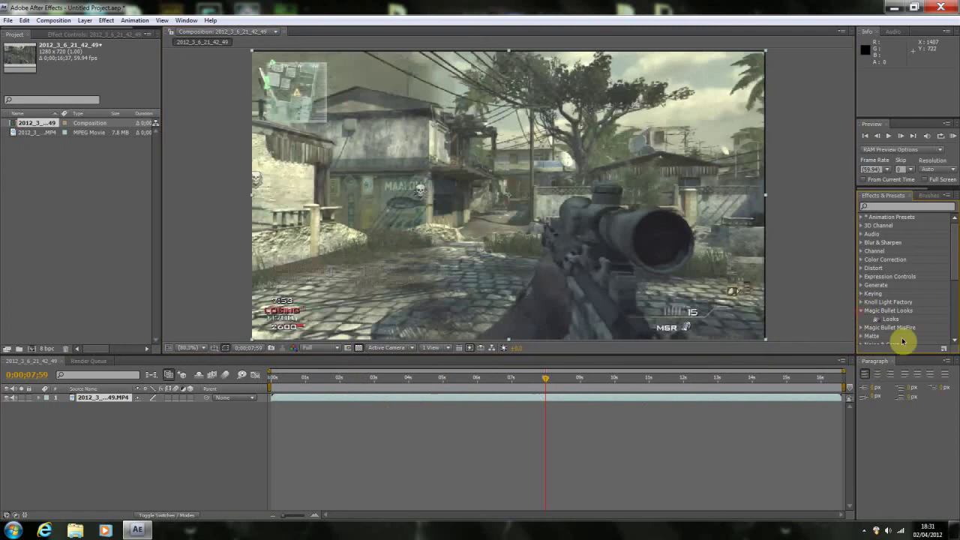
left_click_drag(890, 321, 511, 398)
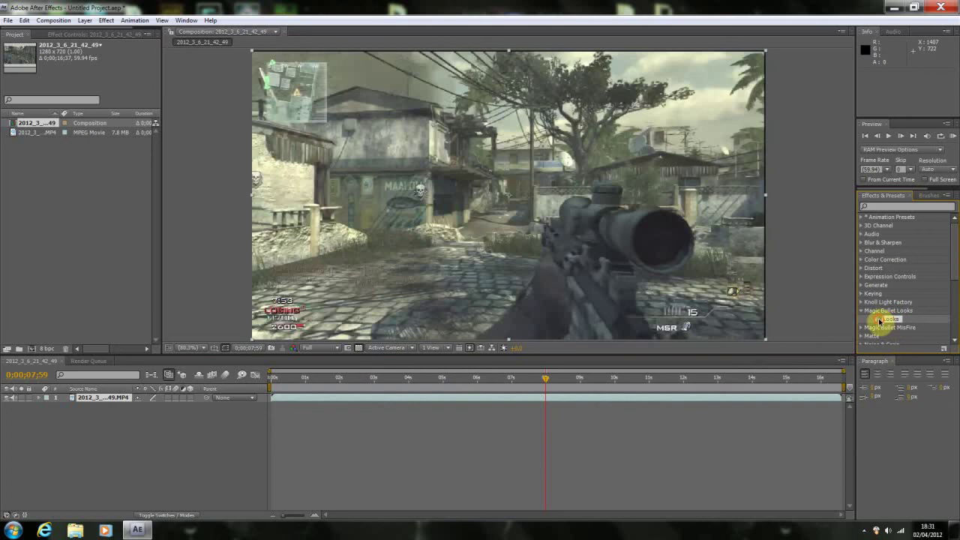
left_click_drag(878, 322, 549, 405)
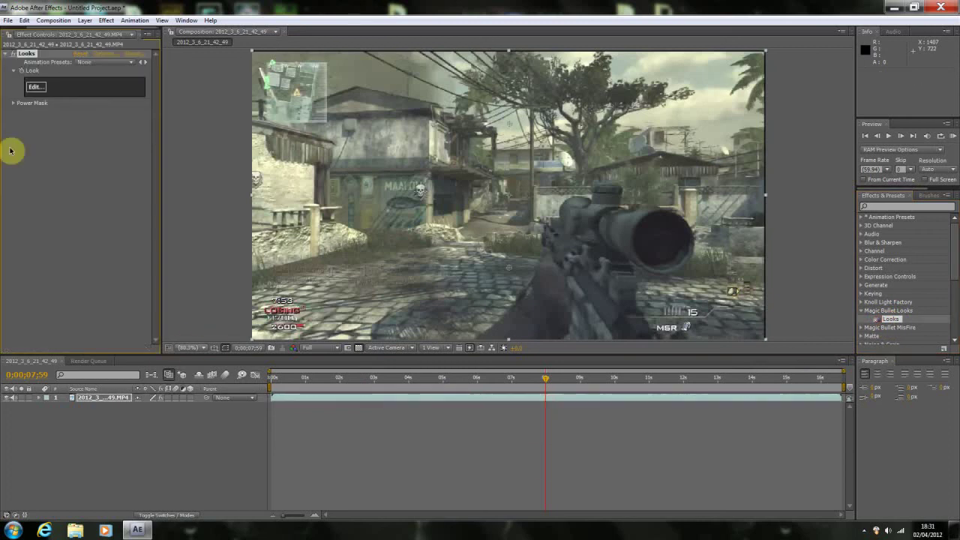
left_click(33, 87)
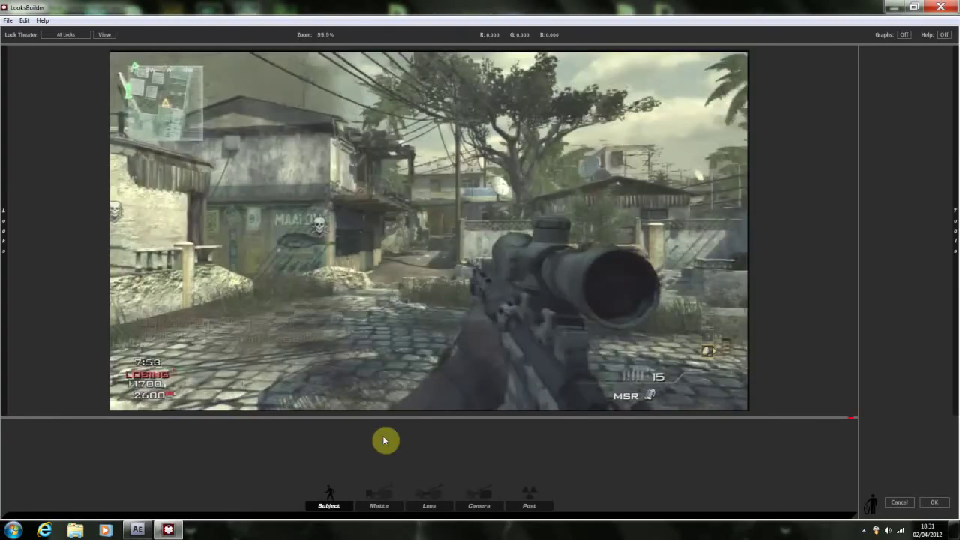
Browse the thumbnails of the custom looks saved in the Looks library.
scroll(308, 268, "down", 1)
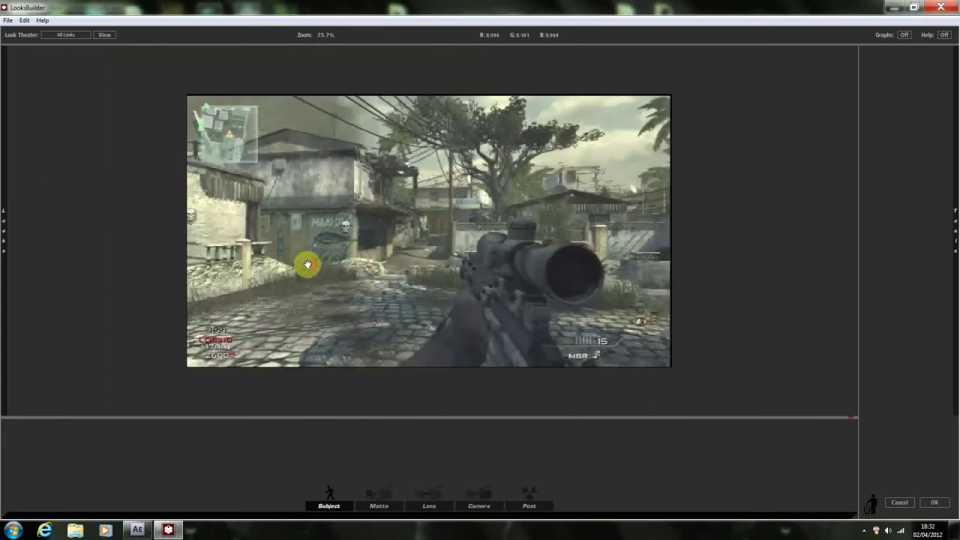
mouse_move(2, 192)
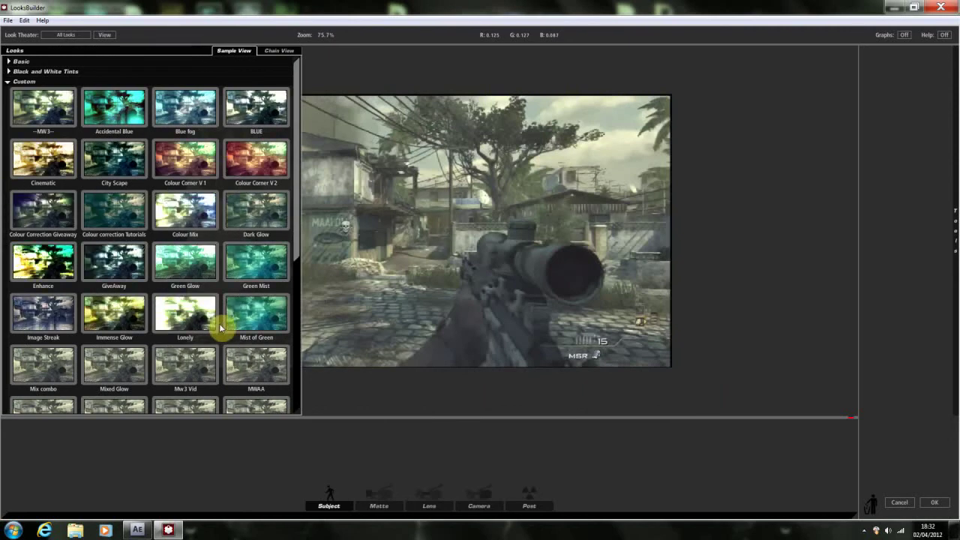
scroll(220, 327, "down", 3)
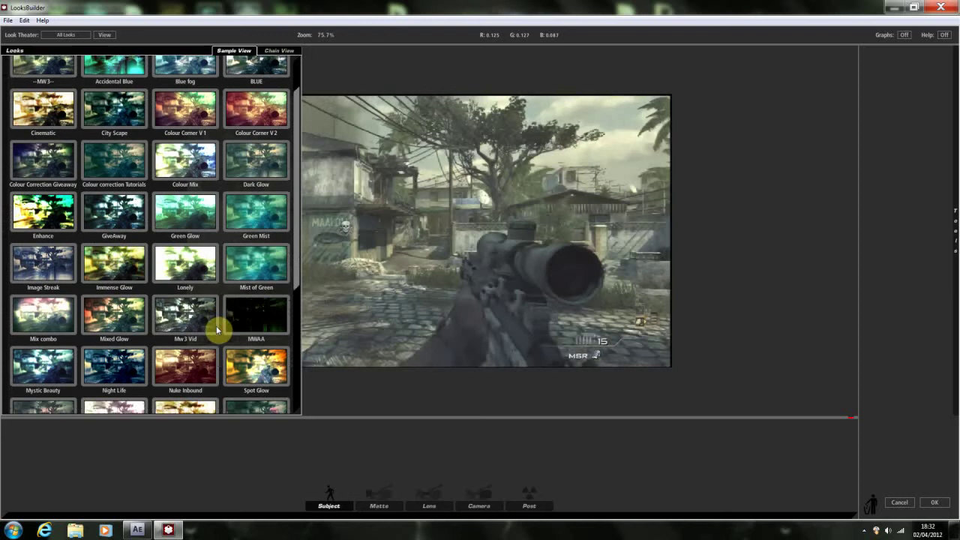
scroll(215, 332, "down", 2)
scroll(215, 332, "up", 5)
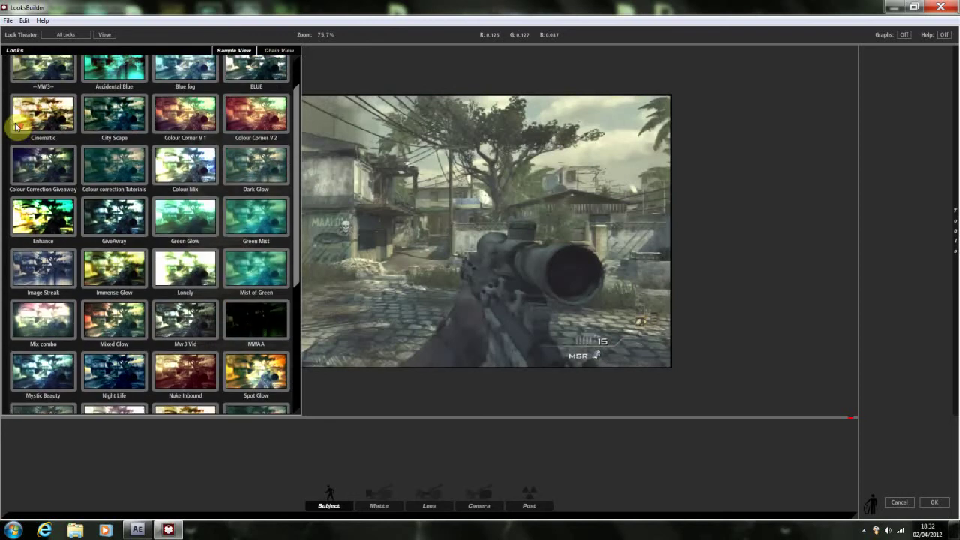
left_click(8, 81)
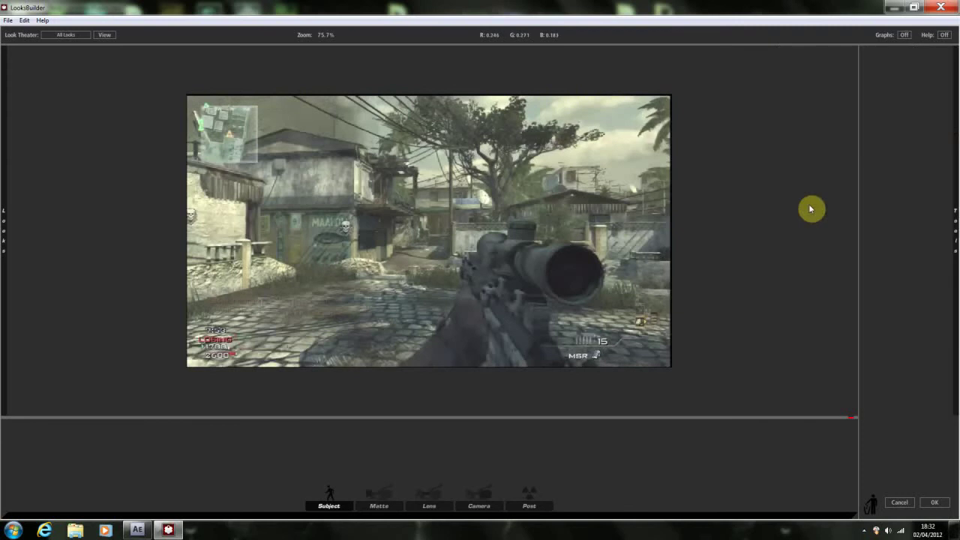
Add a Curves tool to the Subject stage and set its RGB contrast to +0.510.
mouse_move(955, 226)
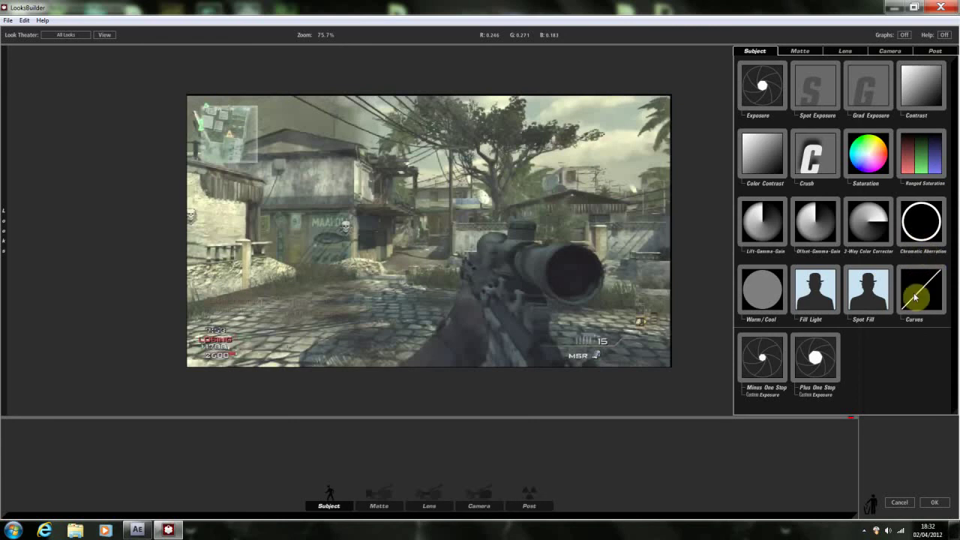
left_click_drag(916, 295, 381, 440)
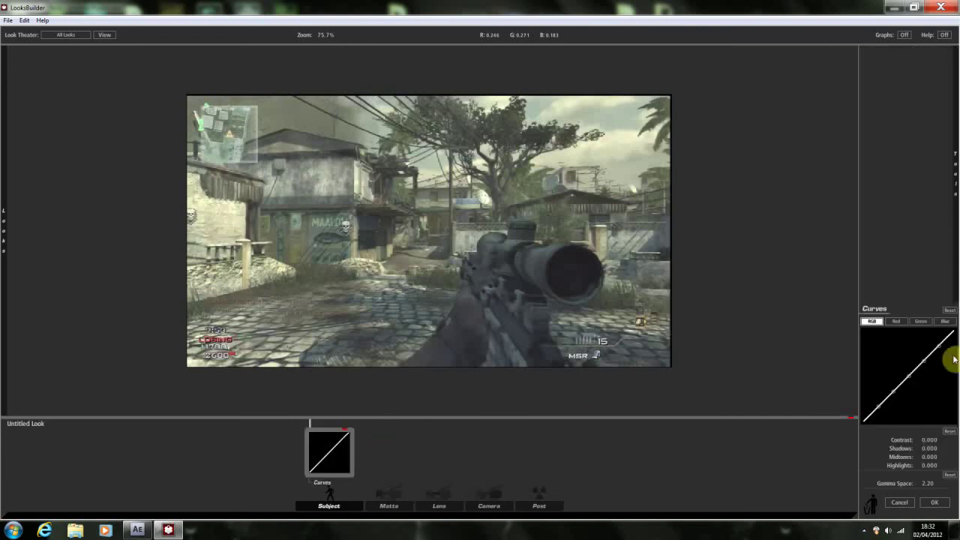
left_click_drag(929, 440, 953, 441)
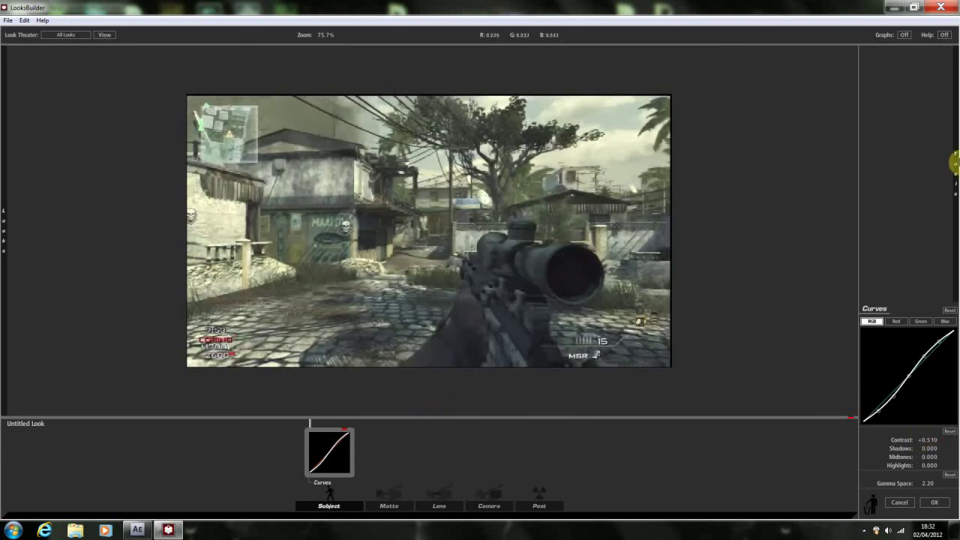
Add a second Curves tool and place it after the first one in the Subject stage.
mouse_move(954, 163)
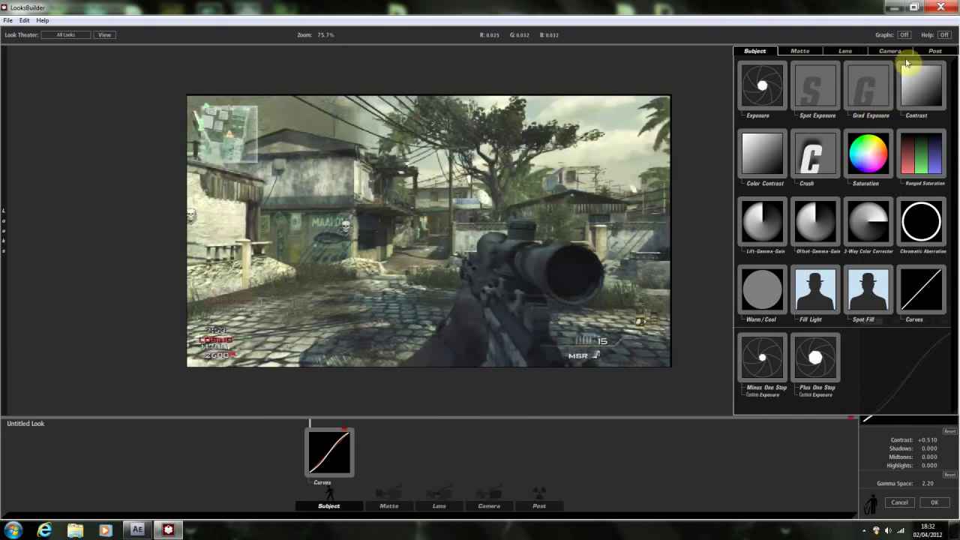
left_click_drag(910, 317, 448, 471)
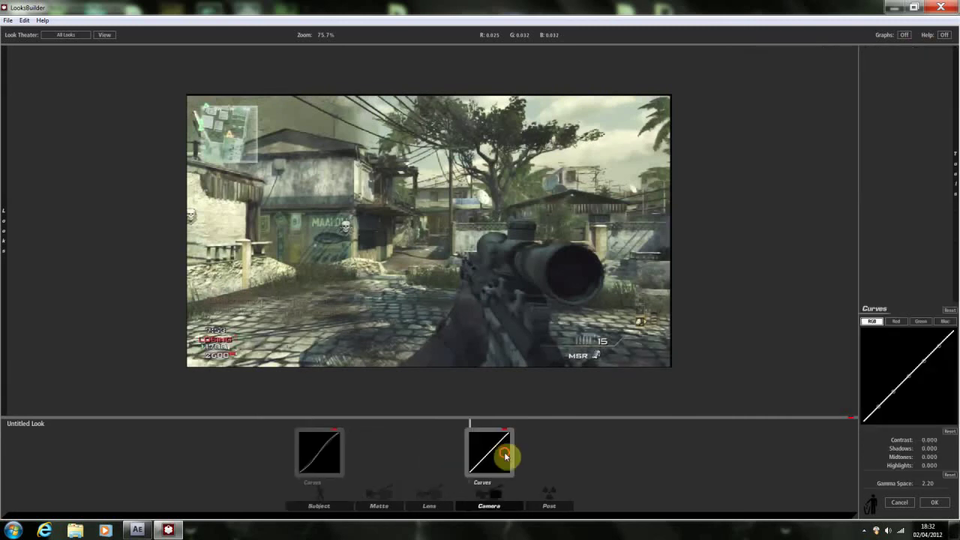
left_click_drag(505, 453, 364, 451)
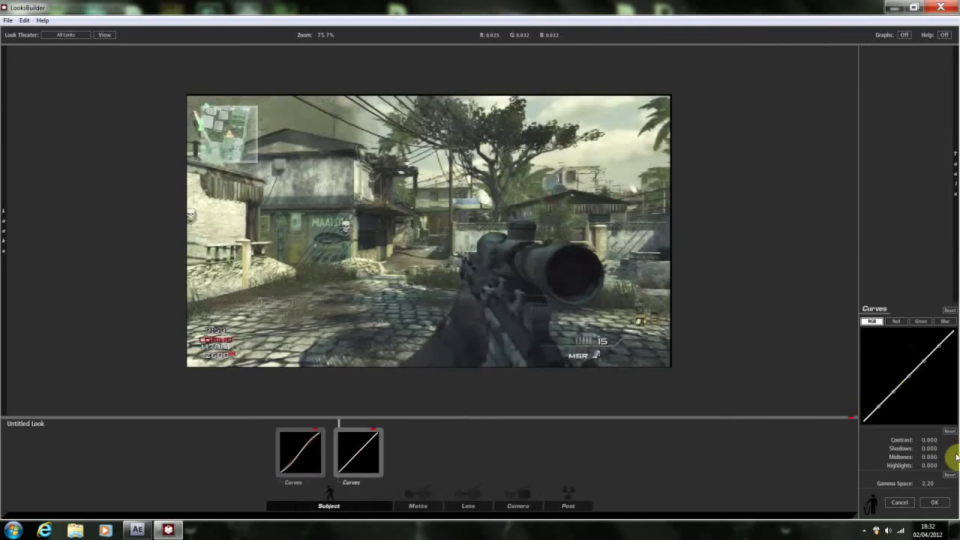
Set the second Curves tool's contrast to +0.450 for red, +0.370 for green and +0.470 for blue.
left_click(898, 324)
left_click_drag(929, 440, 946, 441)
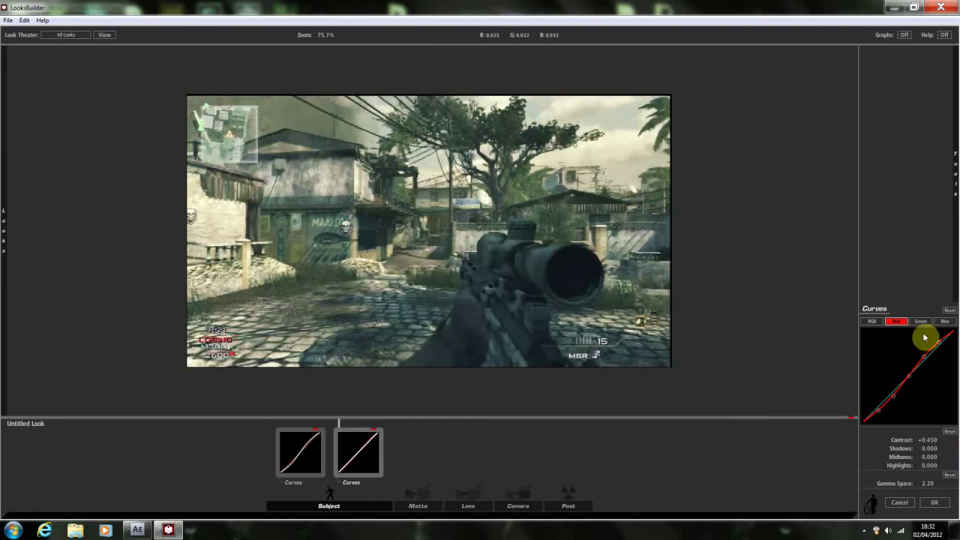
left_click(920, 321)
left_click_drag(928, 440, 947, 440)
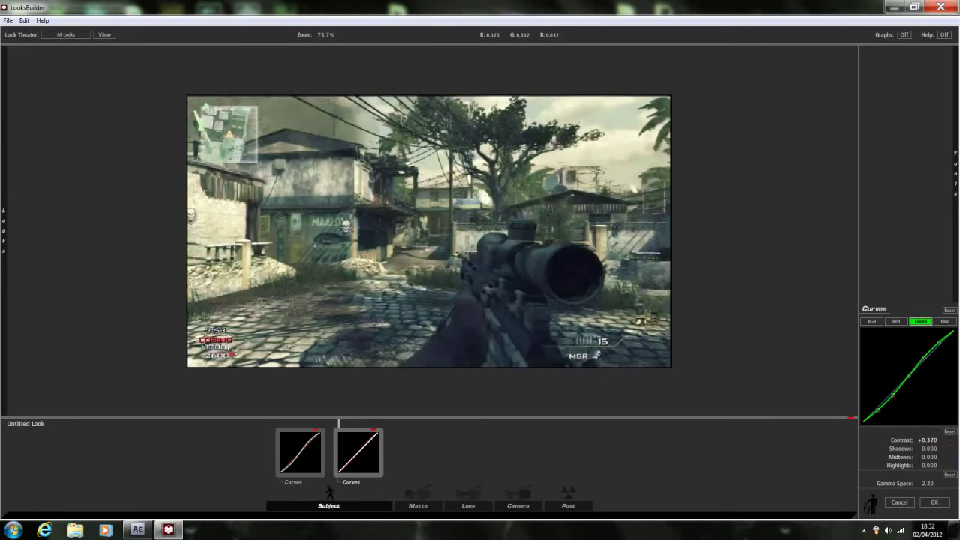
left_click(944, 321)
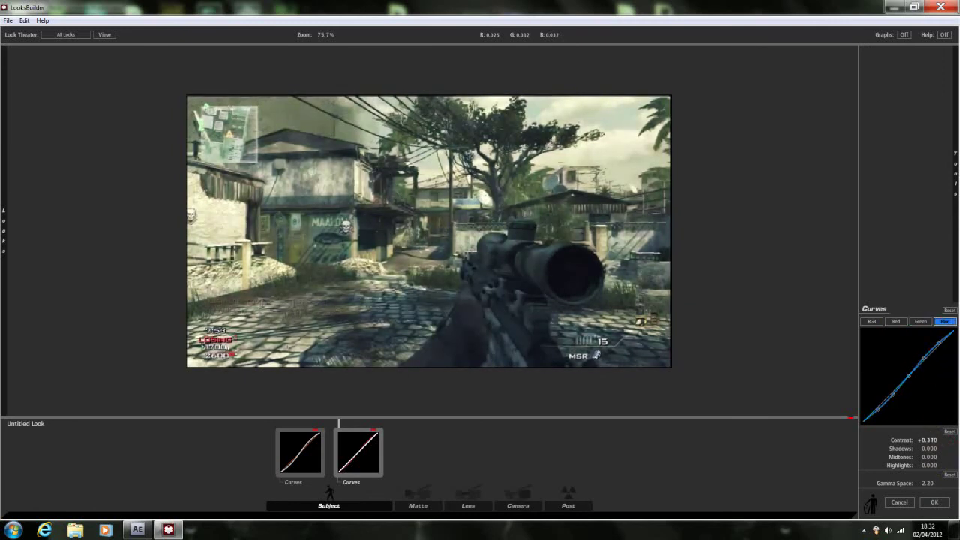
left_click_drag(926, 440, 941, 440)
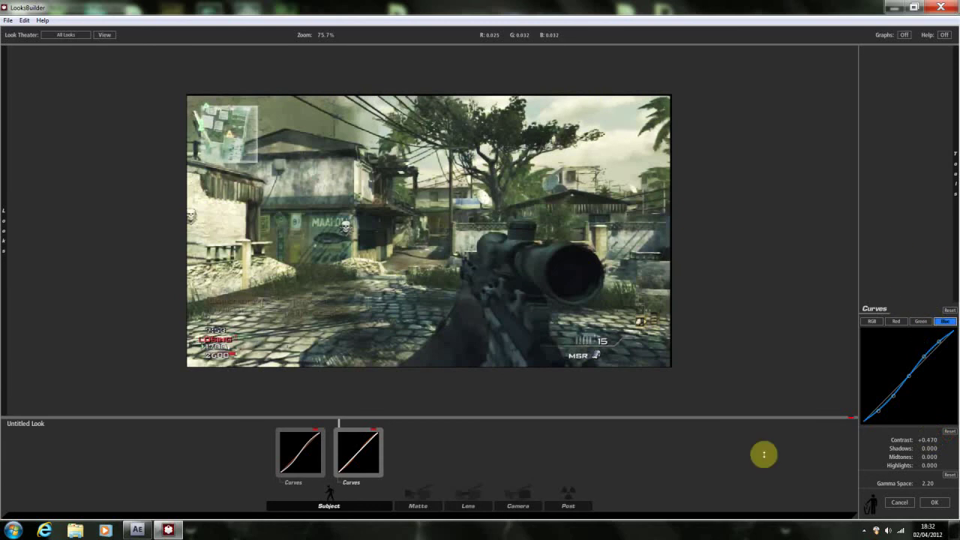
Set the first Curves tool's RGB contrast to +0.680 and check the second Curves tool's color channels.
left_click(284, 454)
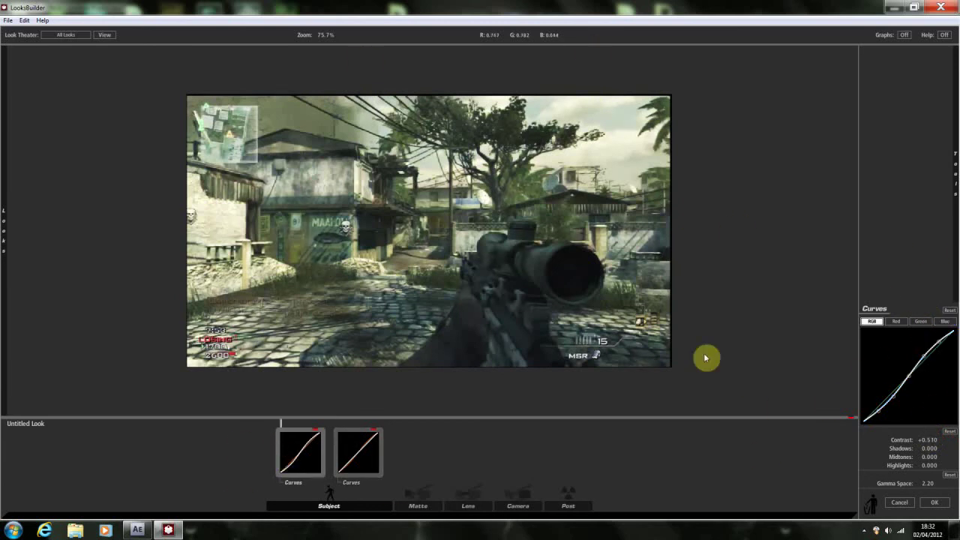
left_click_drag(926, 438, 941, 439)
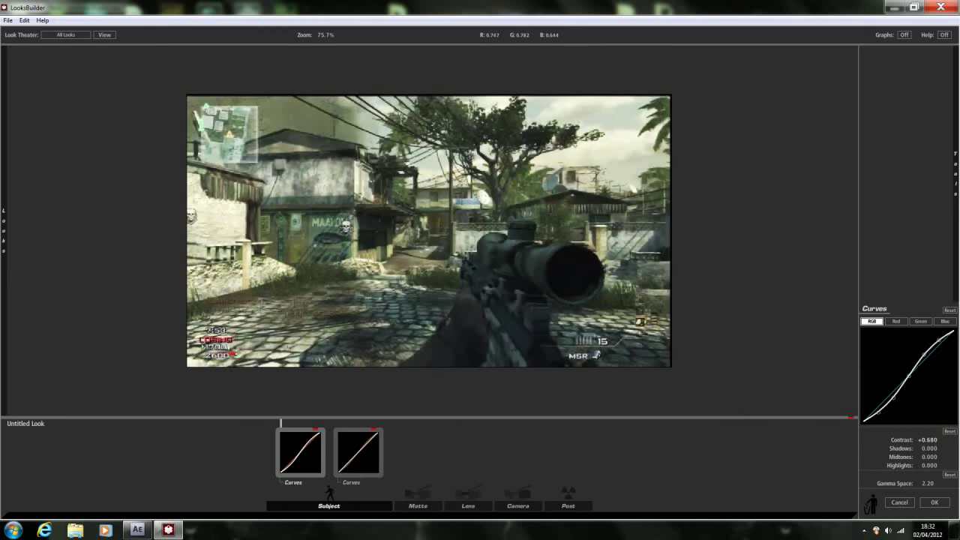
left_click(379, 455)
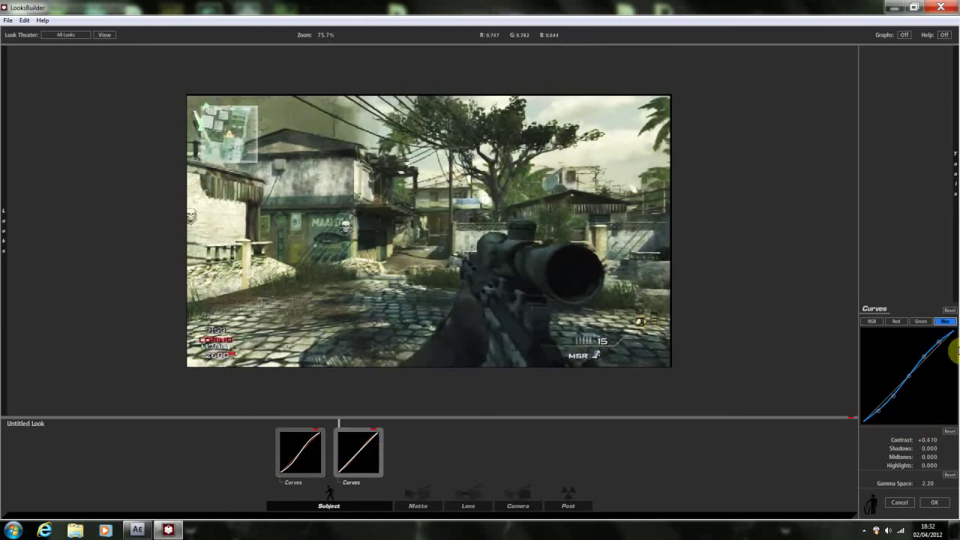
left_click(899, 322)
left_click(921, 322)
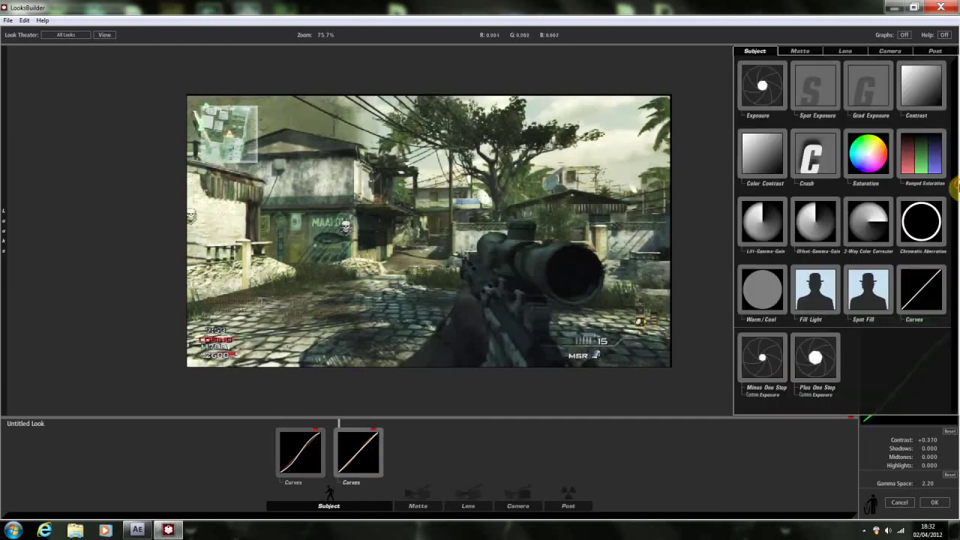
Add a Diffusion tool to the Matte stage of the look.
mouse_move(952, 180)
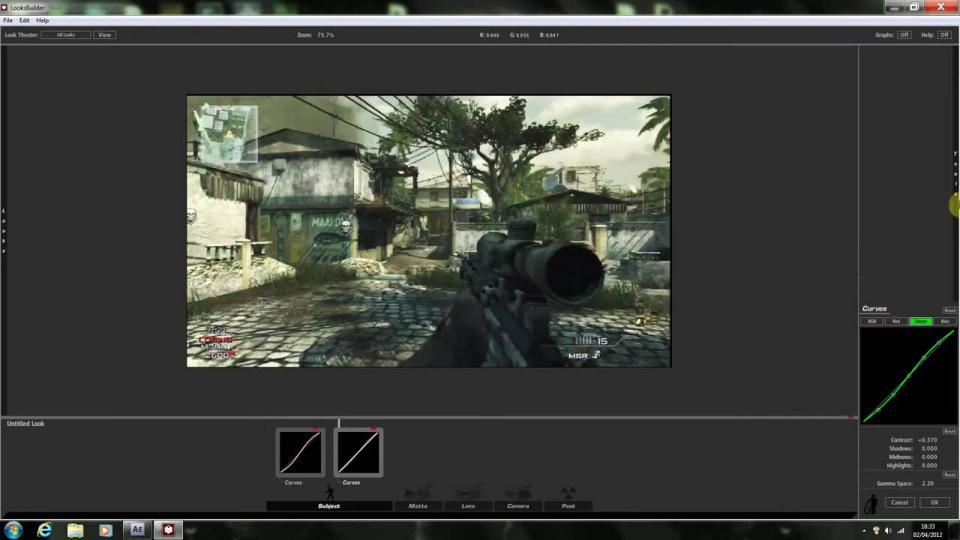
mouse_move(954, 196)
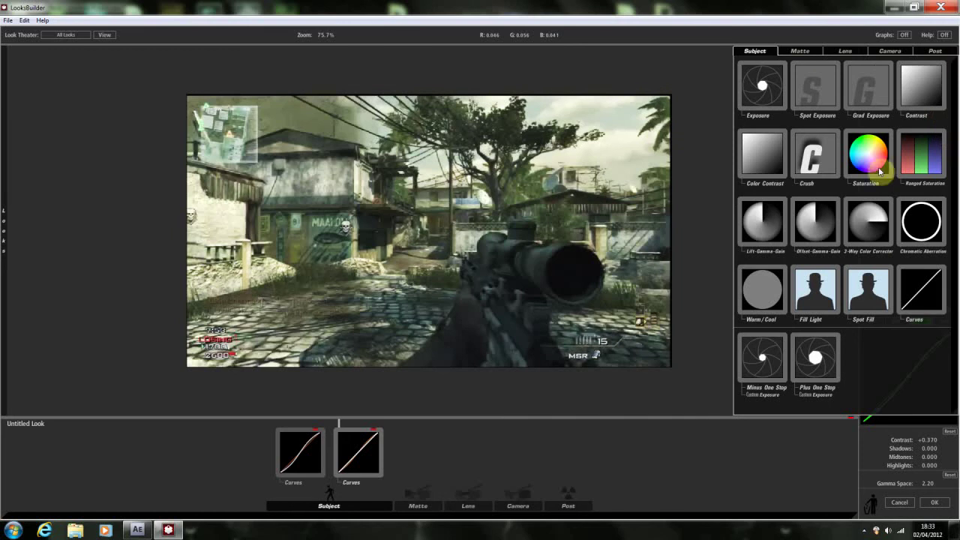
left_click(806, 51)
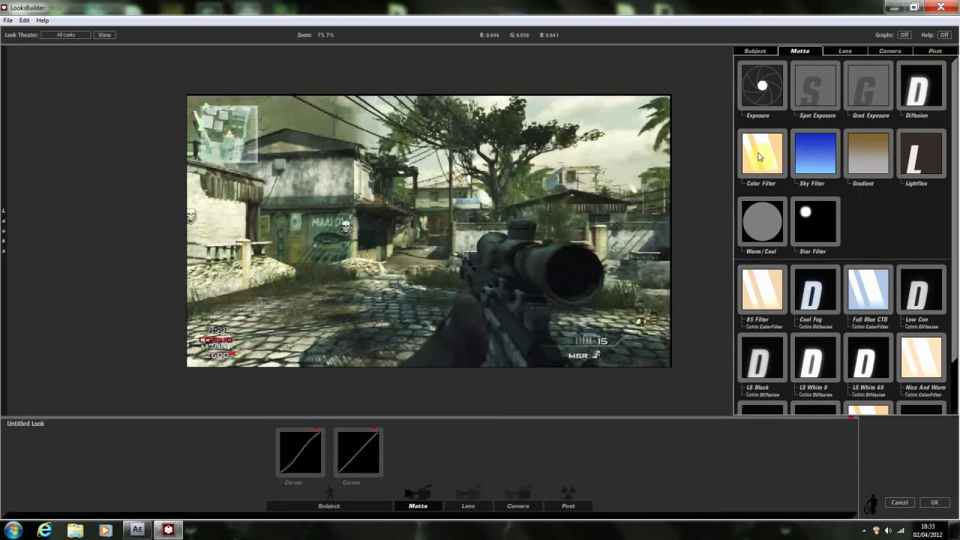
left_click_drag(916, 88, 653, 255)
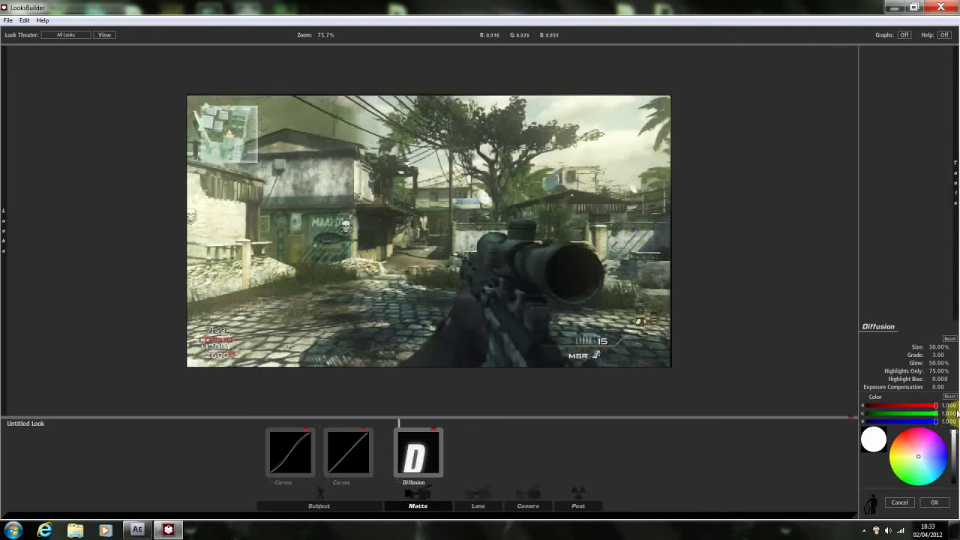
Set the Diffusion tool's Grade to 5.00 and its Highlights Only to 100%.
left_click_drag(934, 356, 947, 355)
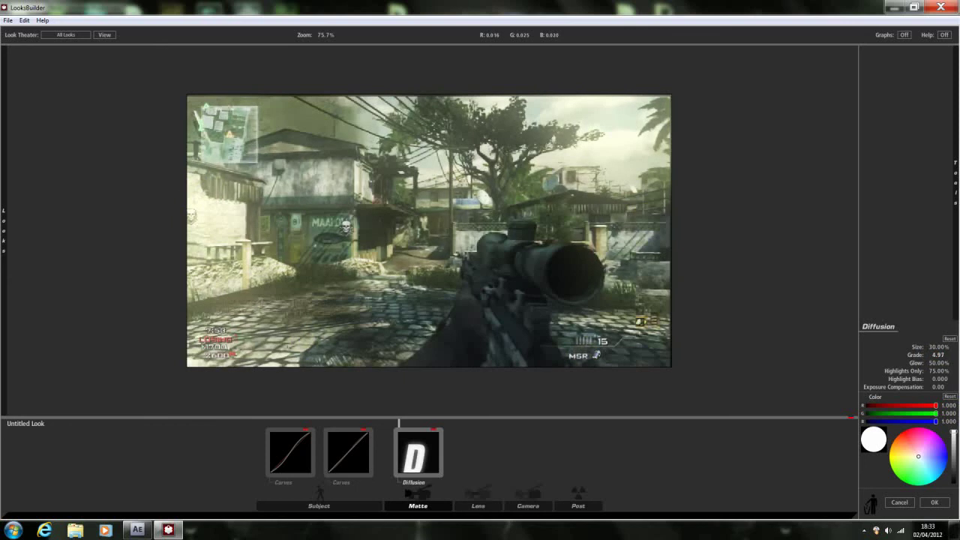
left_click_drag(938, 355, 947, 355)
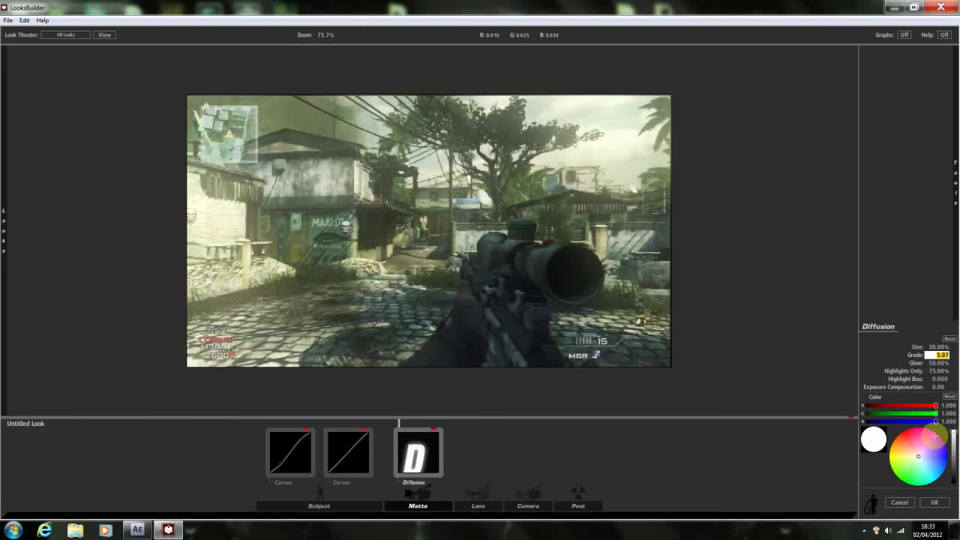
type("5")
key("Return")
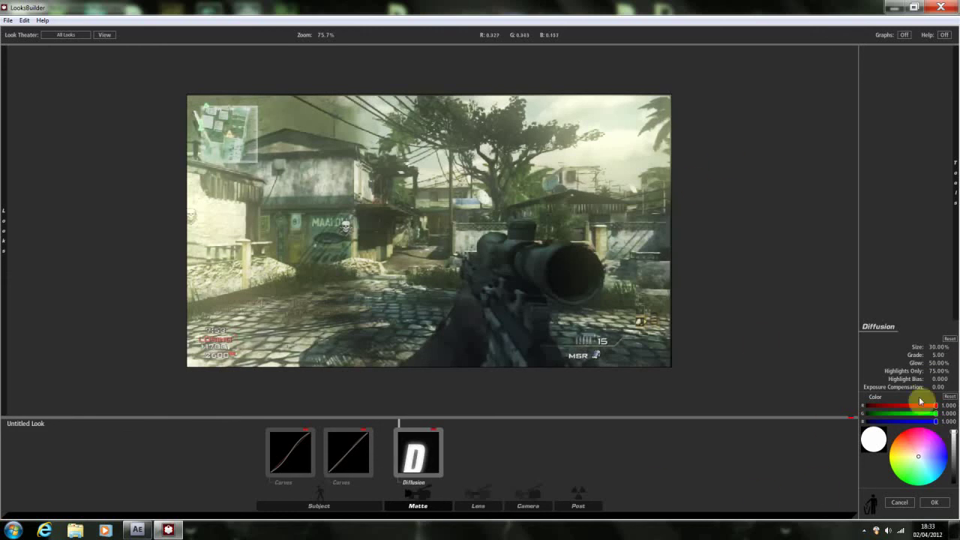
left_click(937, 369)
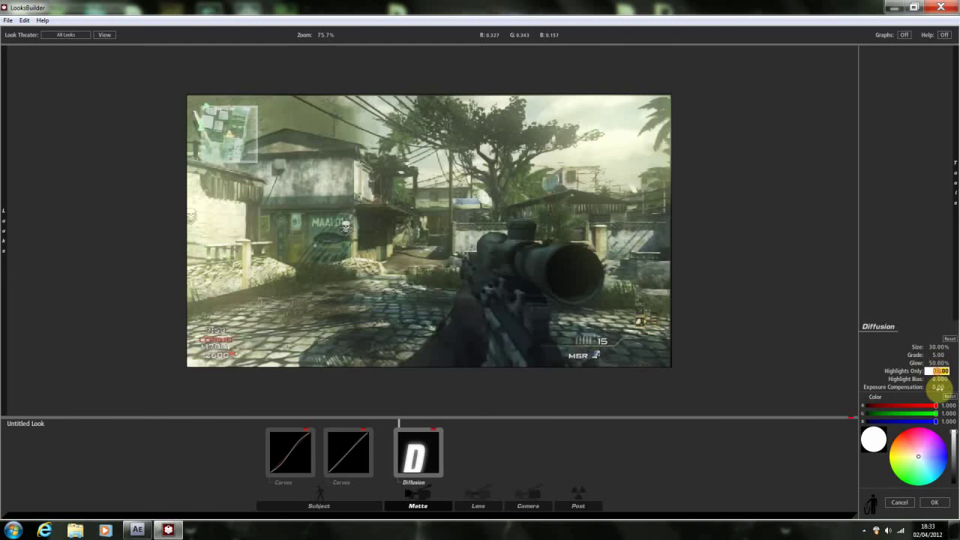
left_click(940, 370)
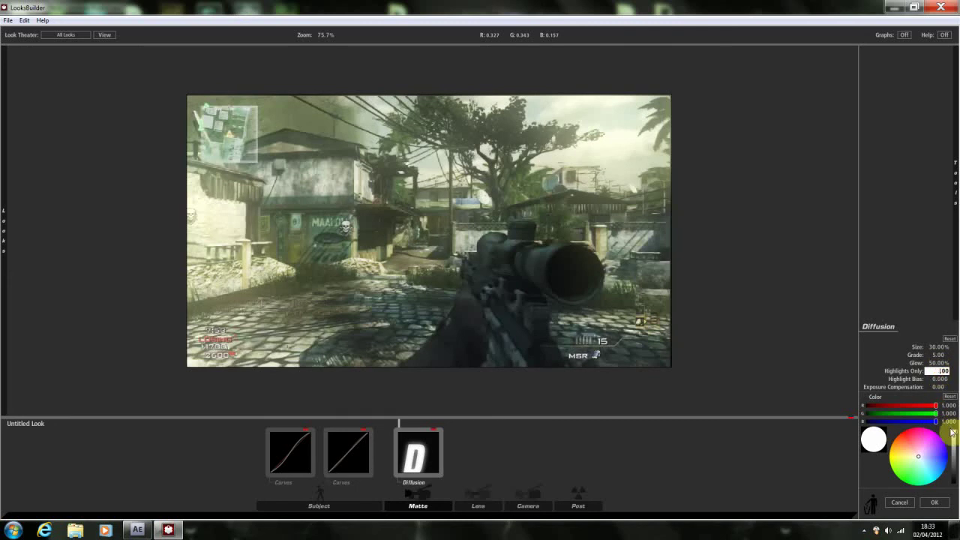
key("Return")
Add the Nice And Warm color filter preset after Diffusion in the Matte stage.
mouse_move(954, 250)
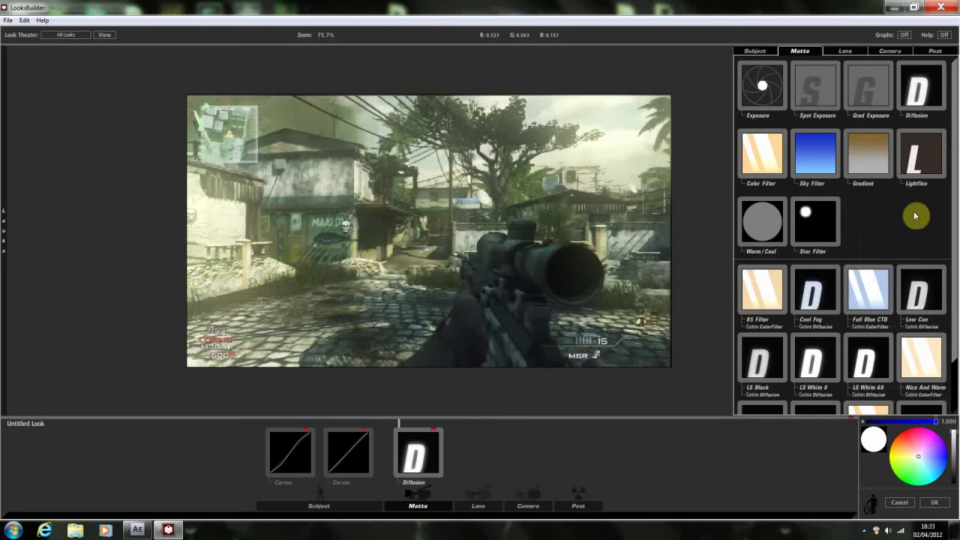
scroll(906, 210, "down", 2)
scroll(874, 206, "up", 2)
scroll(871, 205, "down", 1)
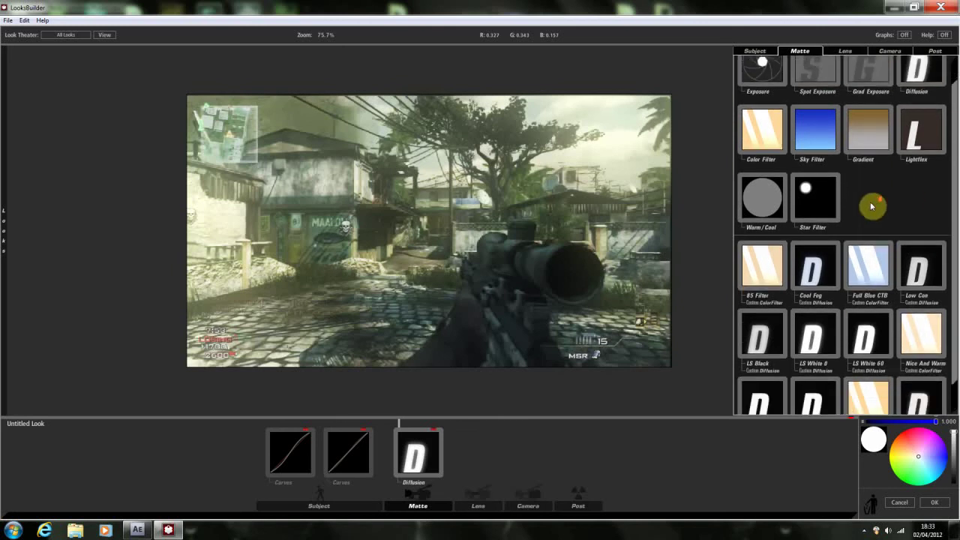
left_click(923, 338)
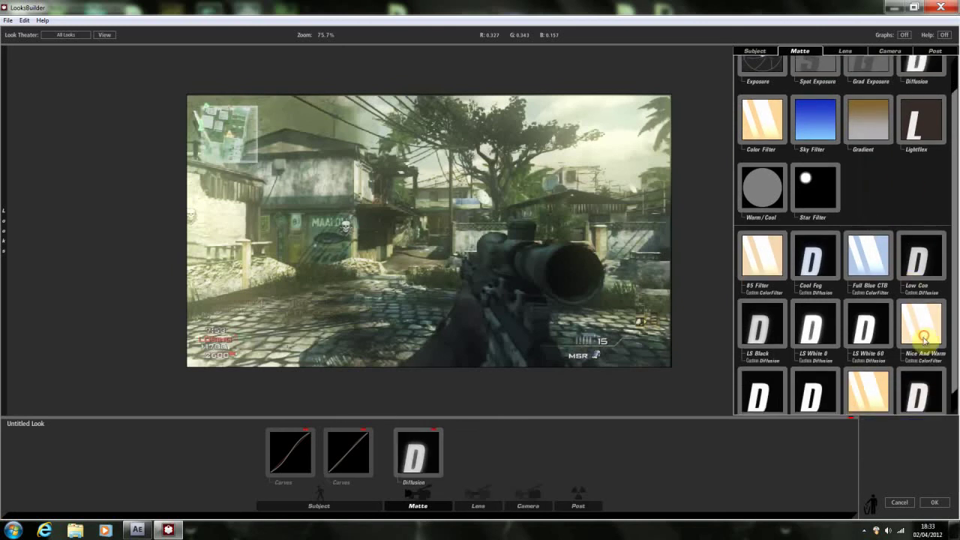
left_click_drag(923, 339, 516, 343)
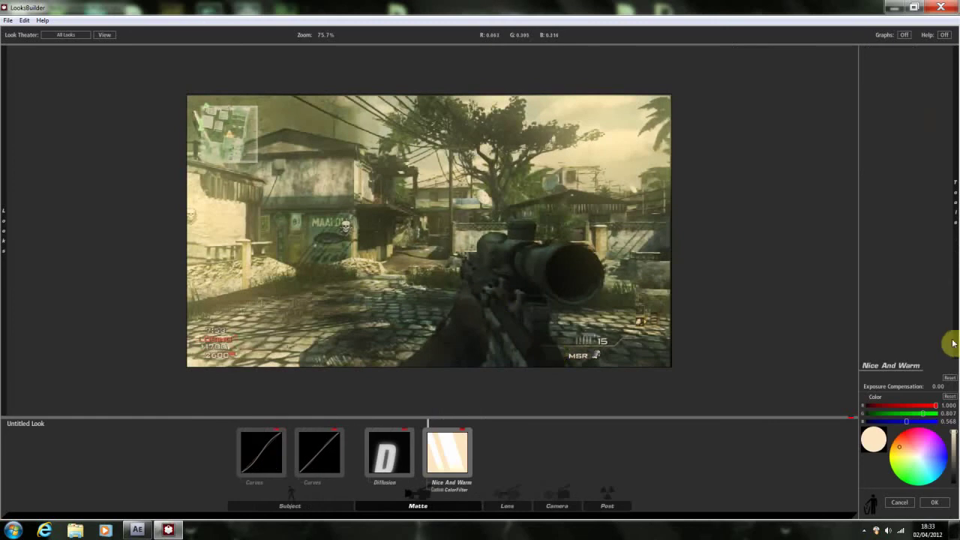
Set the color filter to a pale off-white of R 0.860, G 0.833, B 0.751 with Exposure Compensation +0.50.
left_click_drag(911, 441, 906, 447)
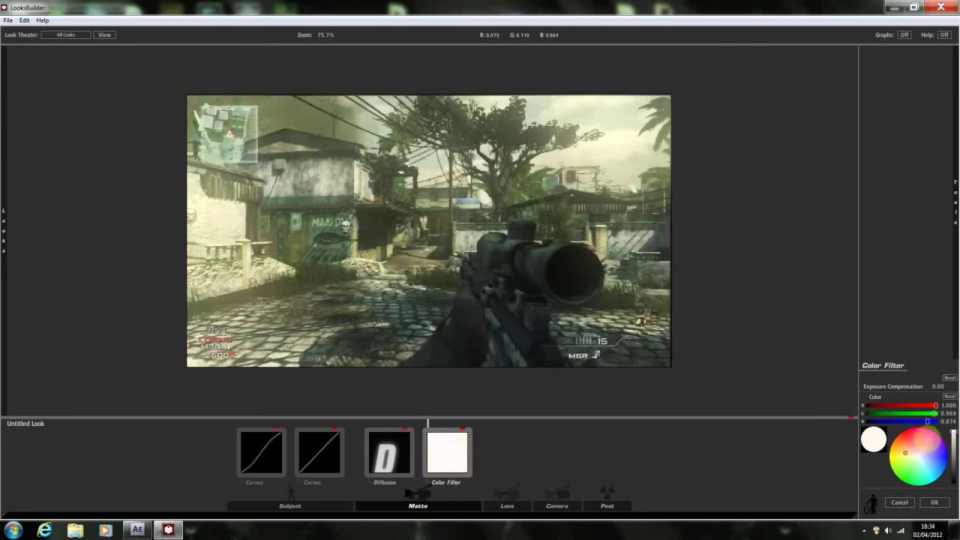
left_click_drag(953, 433, 953, 439)
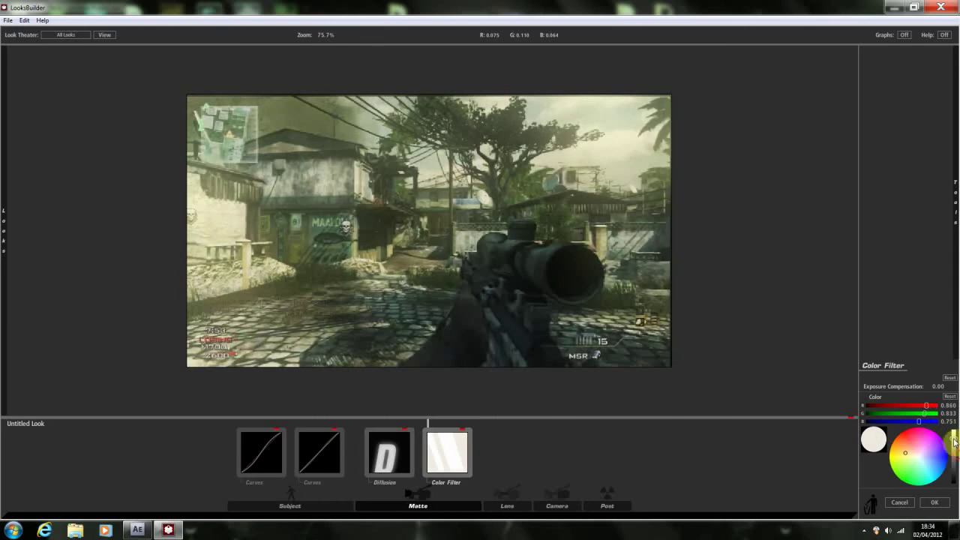
left_click(937, 386)
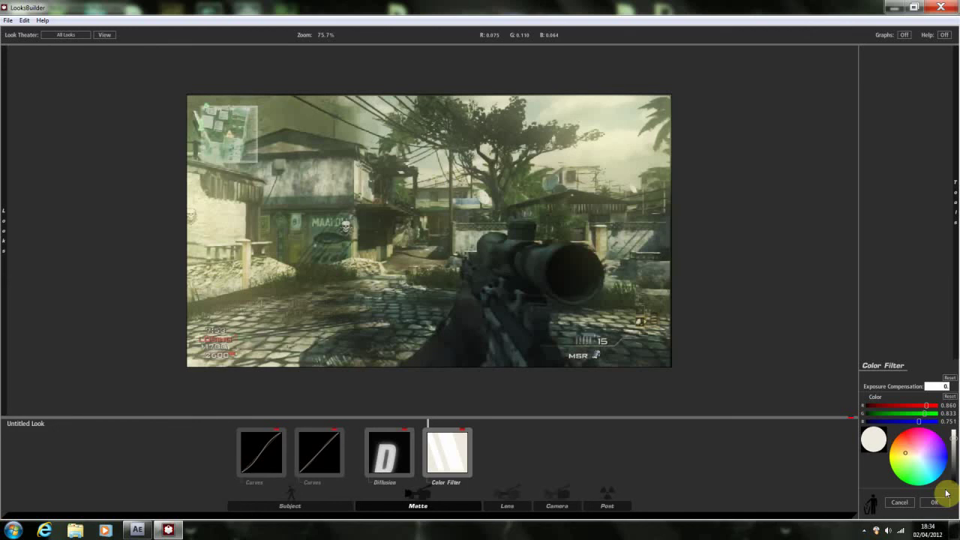
key("Return")
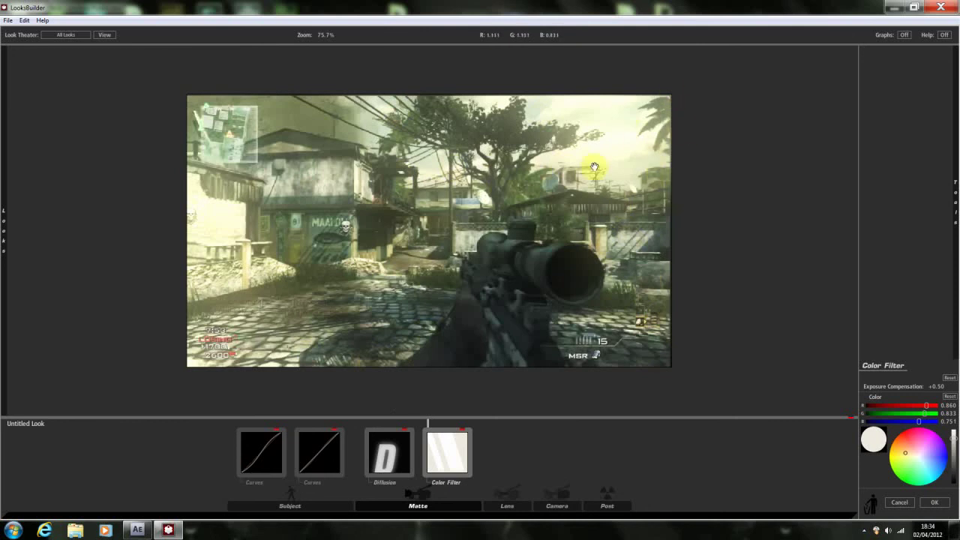
Add a Gradient tool after the color filter in the Matte stage.
mouse_move(953, 174)
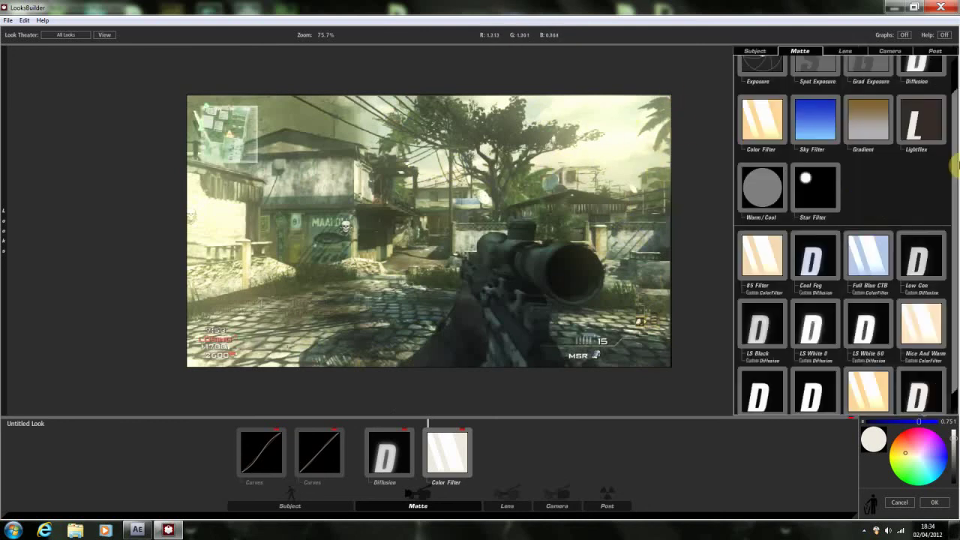
scroll(899, 218, "up", 2)
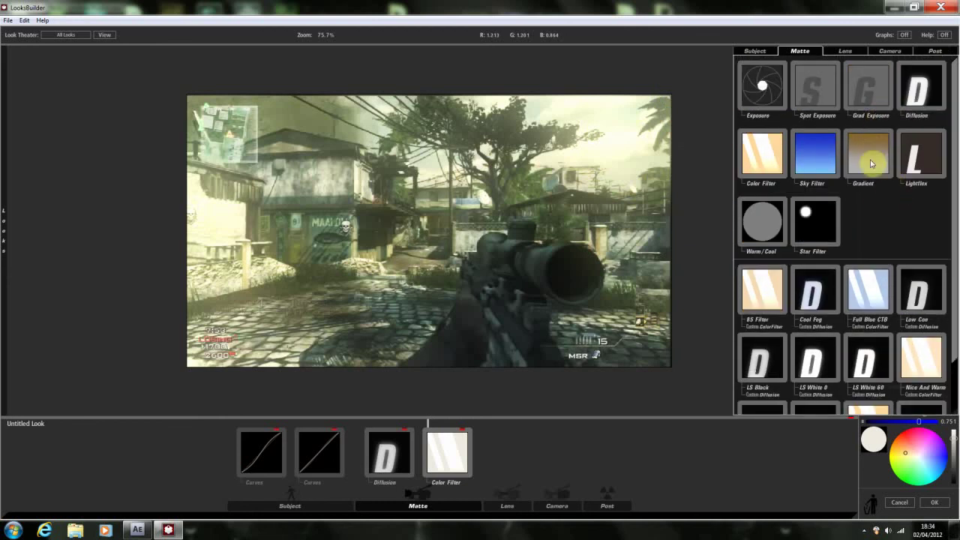
left_click_drag(868, 159, 405, 257)
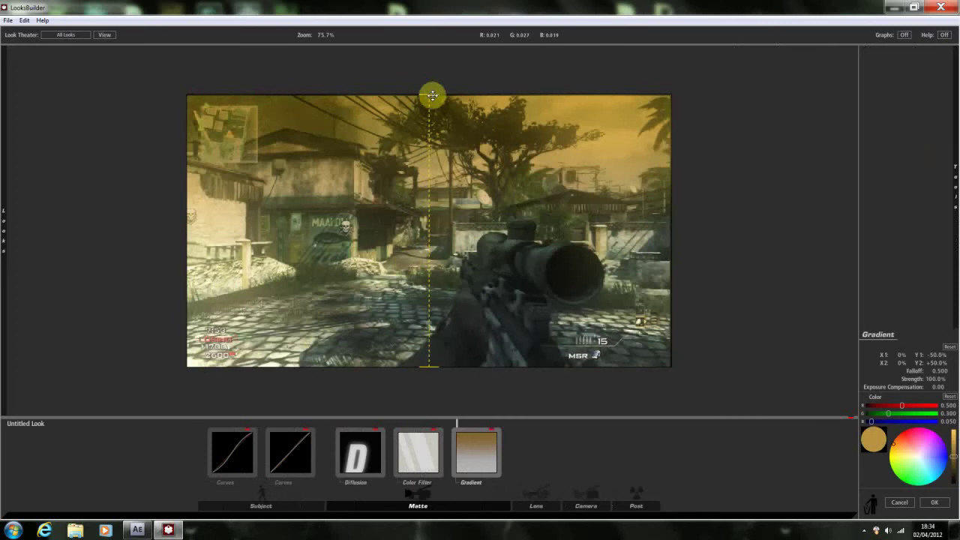
Extend the gradient line above the frame with a slight tilt and tint it blue-grey at R 0.253, G 0.408, B 0.500.
left_click_drag(428, 94, 439, 21)
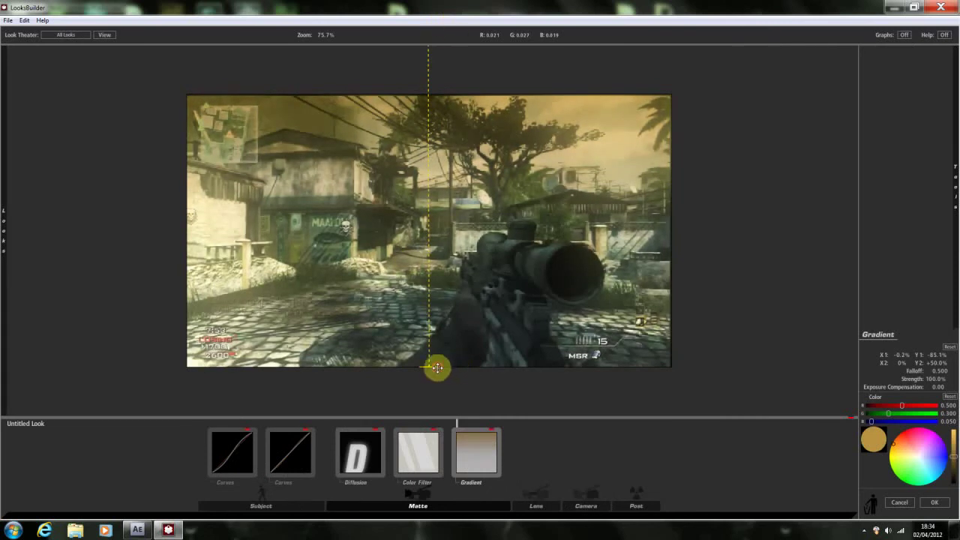
left_click_drag(437, 365, 436, 410)
mouse_move(433, 282)
left_mouse_down()
mouse_move(429, 174)
mouse_move(430, 272)
mouse_move(416, 294)
mouse_move(384, 303)
left_mouse_up()
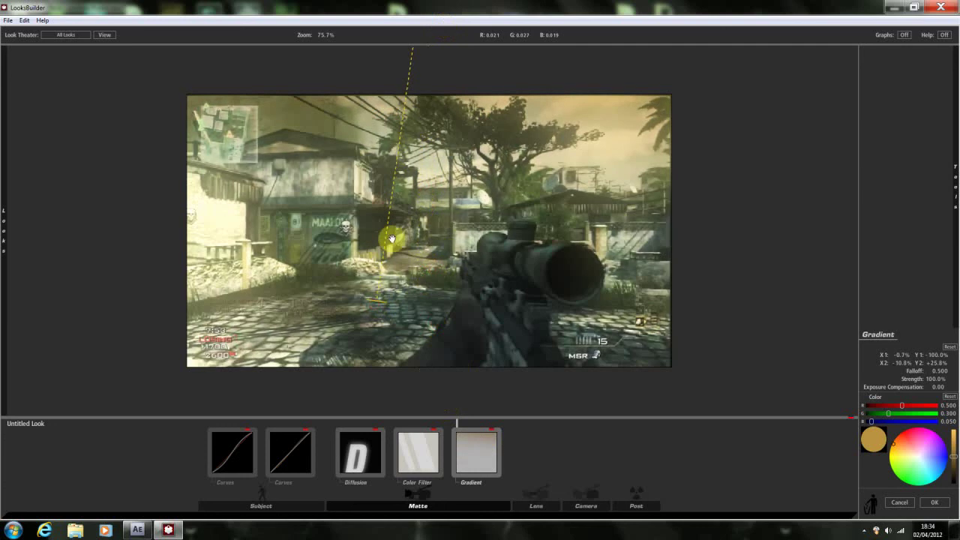
left_click_drag(893, 444, 928, 461)
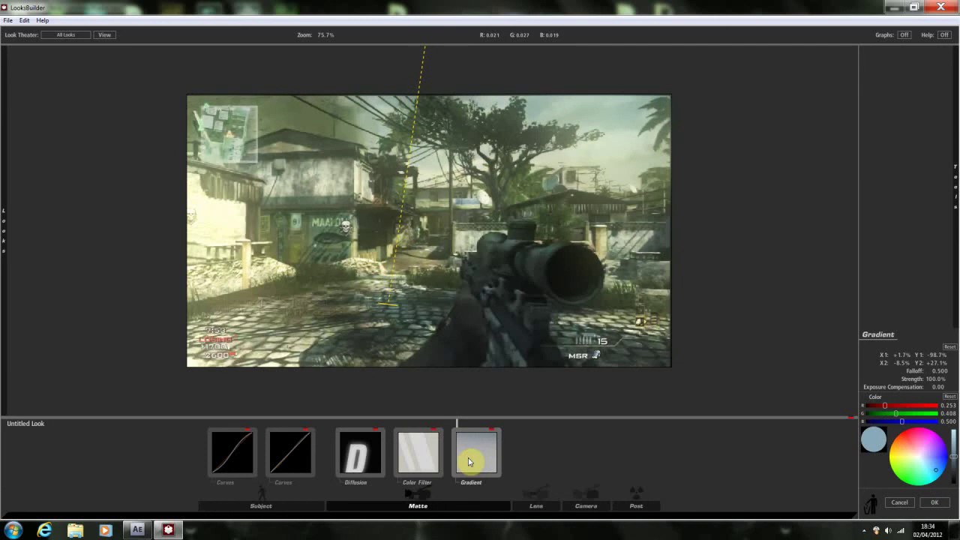
Reposition the gradient's end points to about X1 +4.9%, Y1 -90.8% and X2 -9.9%, Y2 +29.8%.
mouse_move(955, 188)
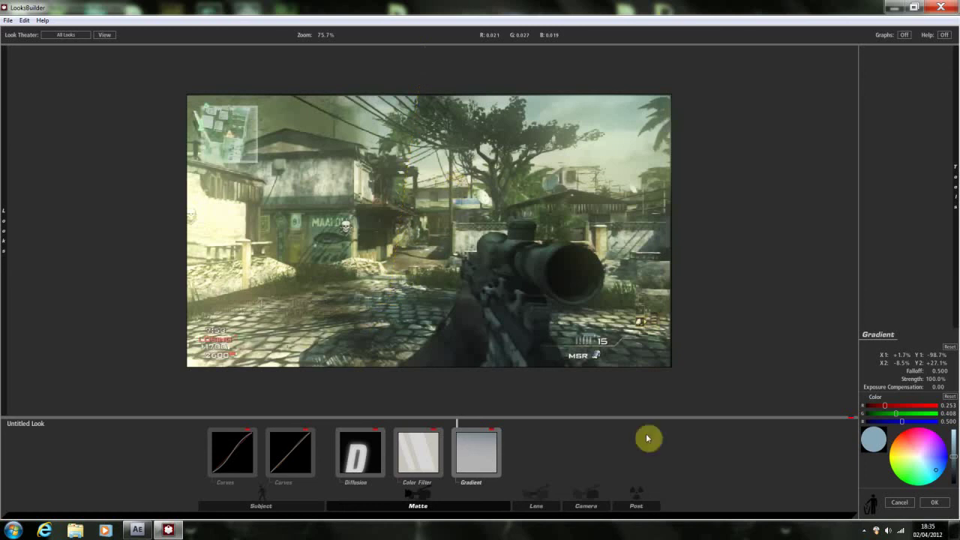
left_click(477, 457)
left_click_drag(396, 200, 445, 59)
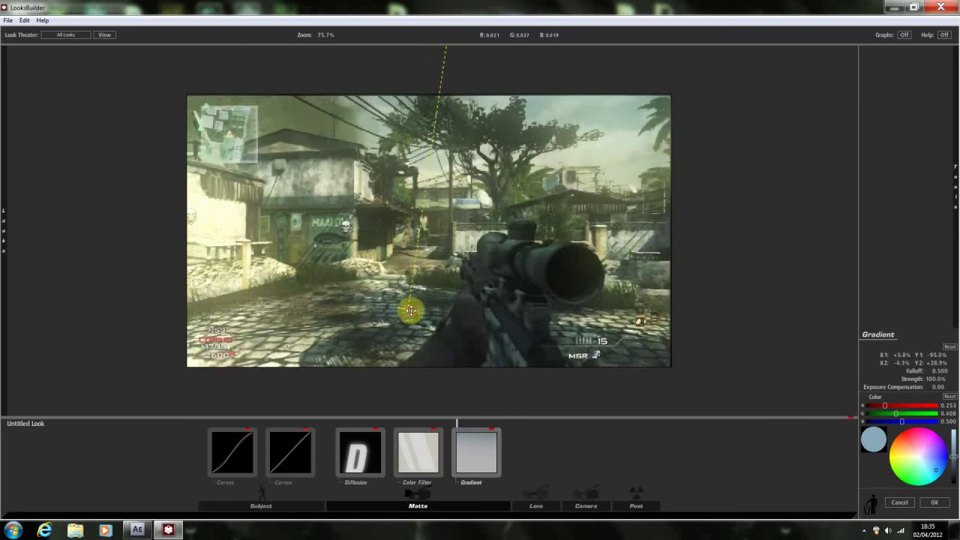
left_click_drag(409, 305, 390, 303)
mouse_move(392, 233)
left_mouse_down()
mouse_move(393, 242)
mouse_move(406, 226)
left_mouse_up()
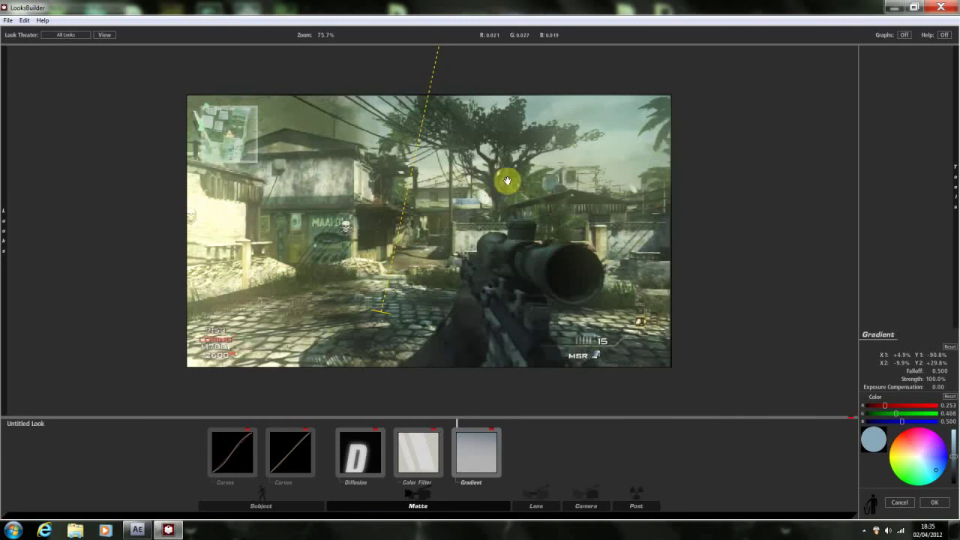
Add a Saturation tool from the Camera tool set before the Curves tools in the Subject stage.
mouse_move(954, 204)
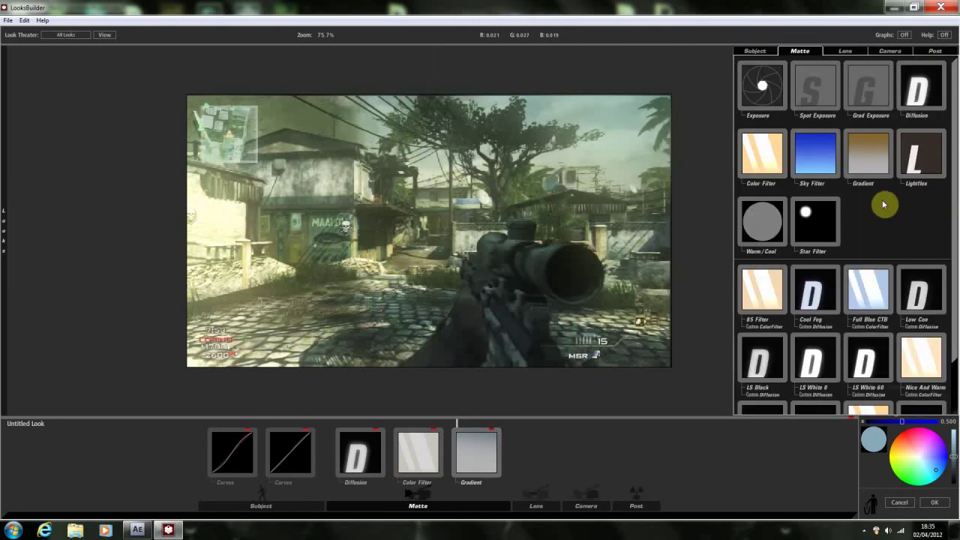
scroll(857, 154, "down", 2)
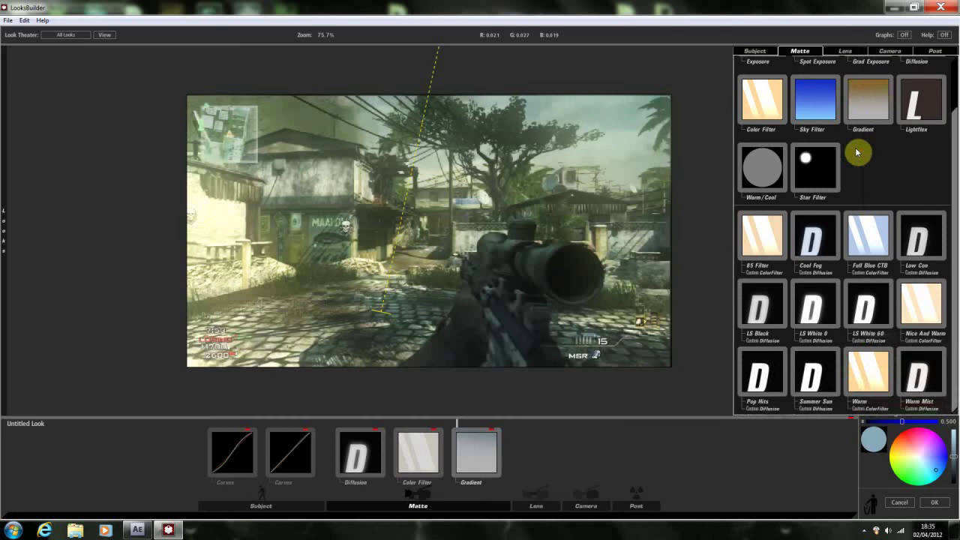
scroll(857, 152, "up", 2)
left_click(863, 49)
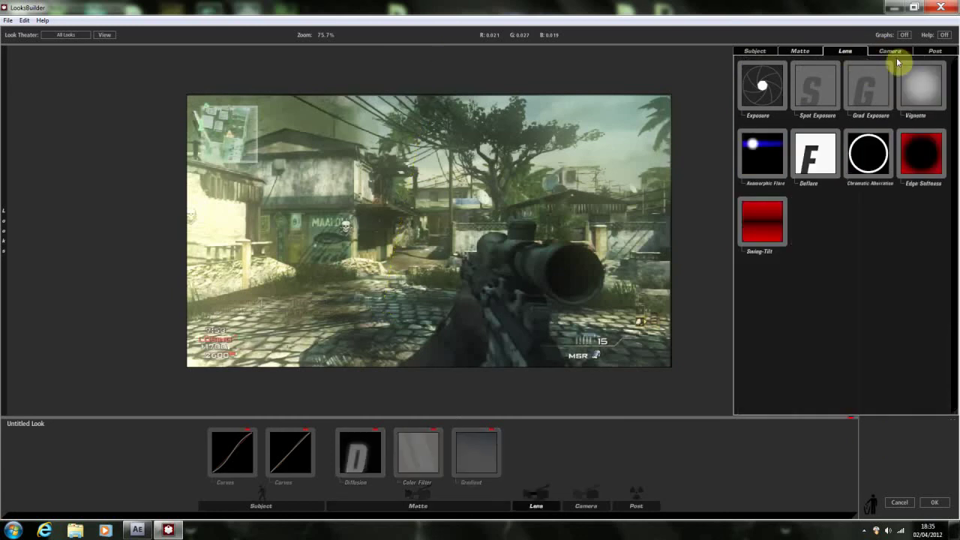
left_click(888, 49)
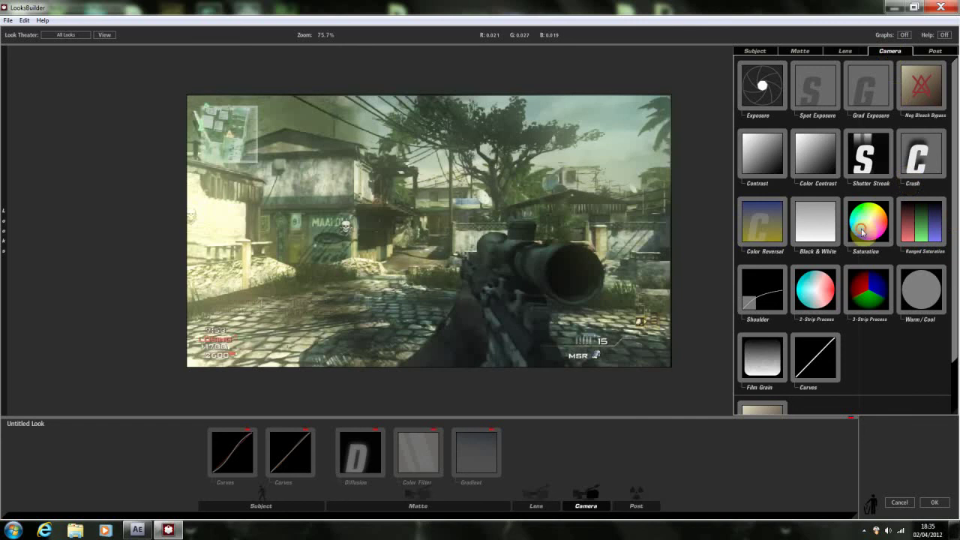
left_click_drag(862, 226, 225, 467)
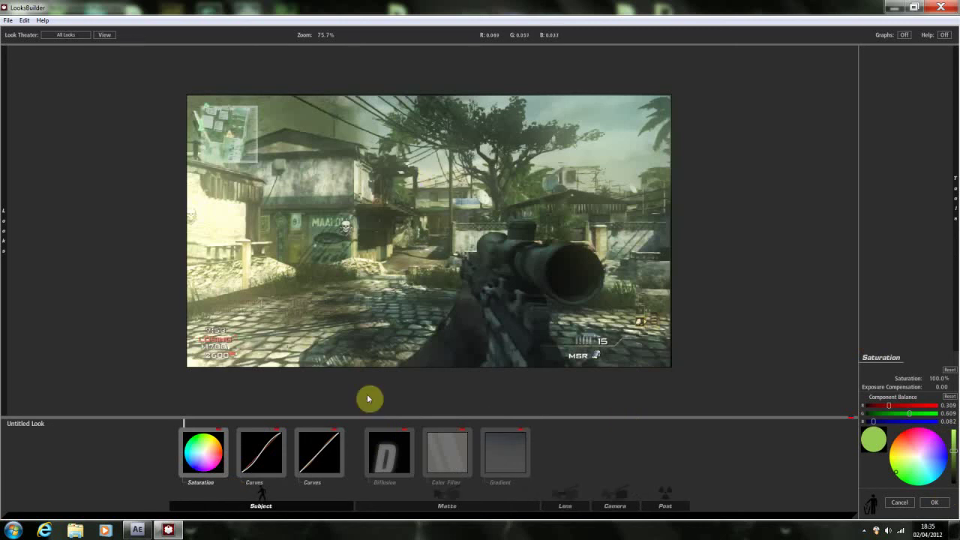
Set the Saturation tool's component balance to a warm beige of R 0.834, G 0.680, B 0.524.
left_click(552, 492)
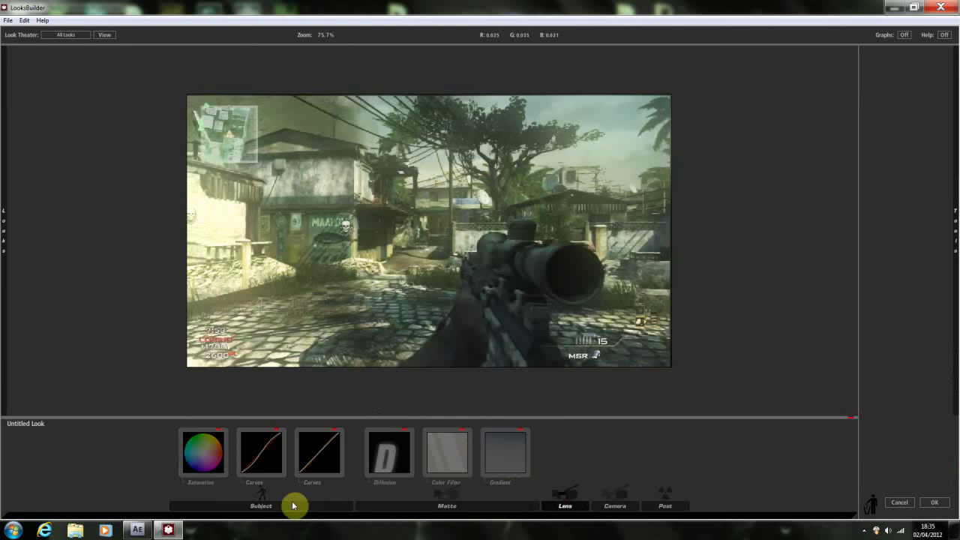
left_click(200, 449)
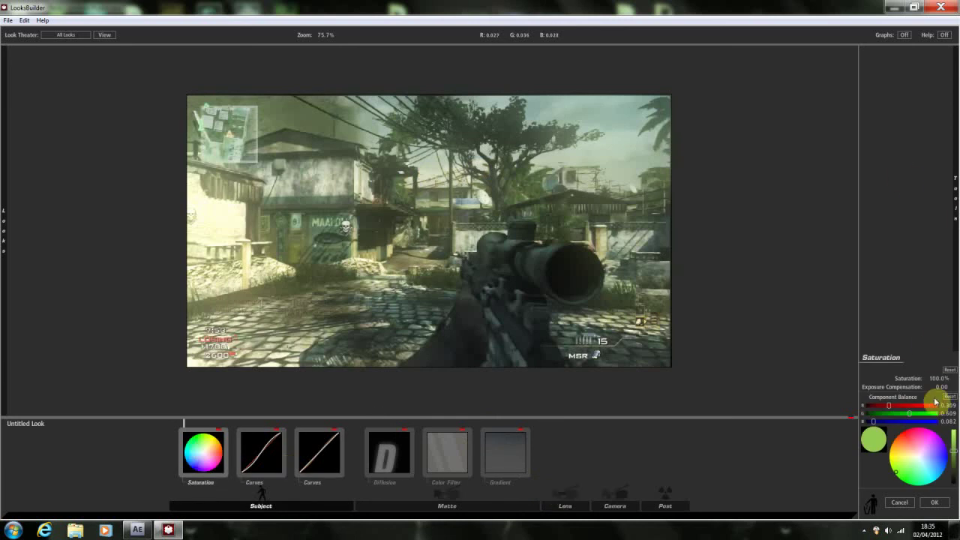
left_click_drag(916, 461, 952, 440)
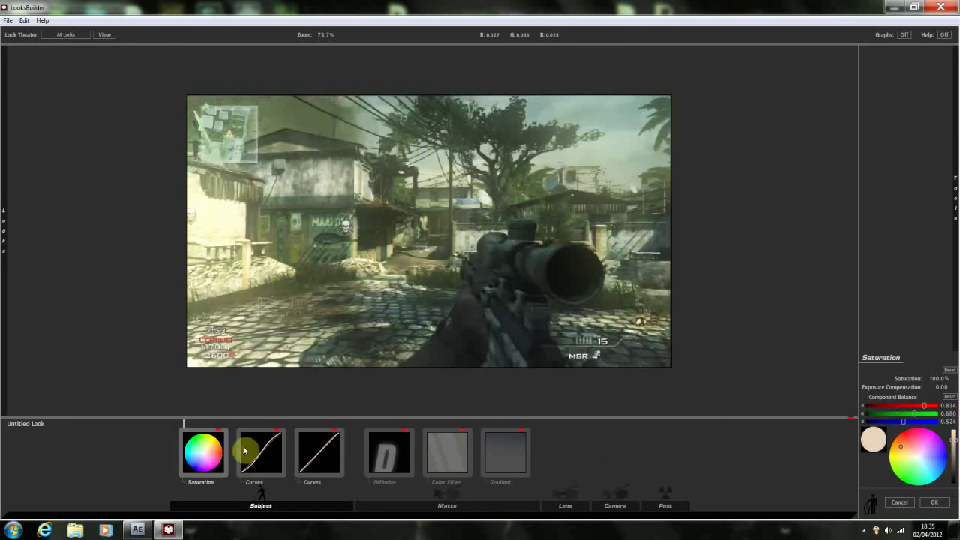
mouse_move(956, 163)
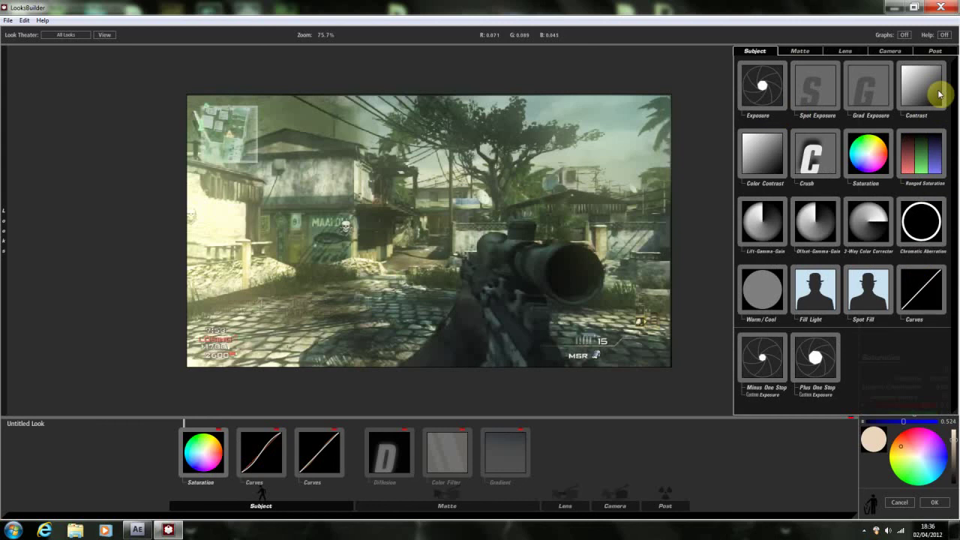
Add a Telecine Net tool to the Post stage and set its strength to 50.0%.
left_click(891, 50)
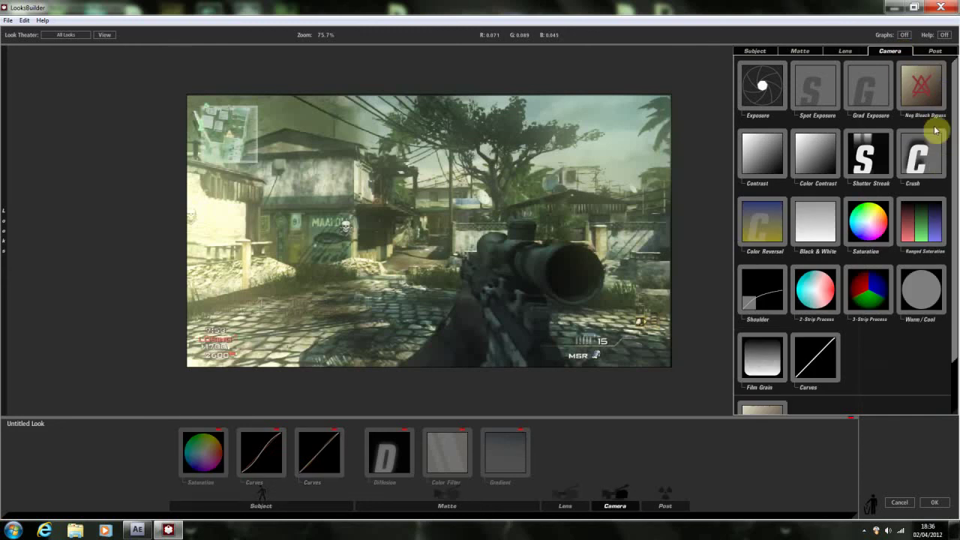
left_click(935, 51)
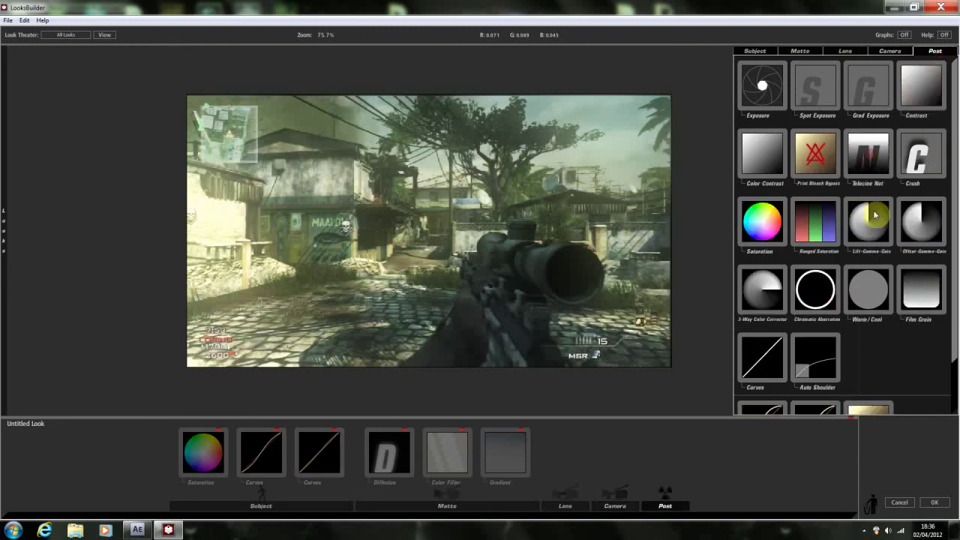
left_click_drag(868, 156, 541, 264)
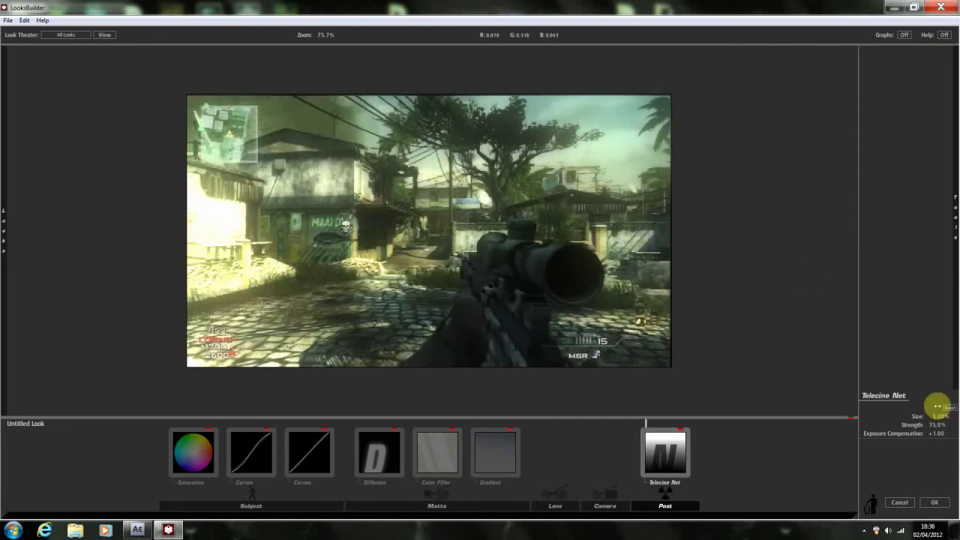
mouse_move(937, 425)
left_mouse_down()
mouse_move(942, 439)
mouse_move(932, 426)
mouse_move(943, 425)
left_mouse_up()
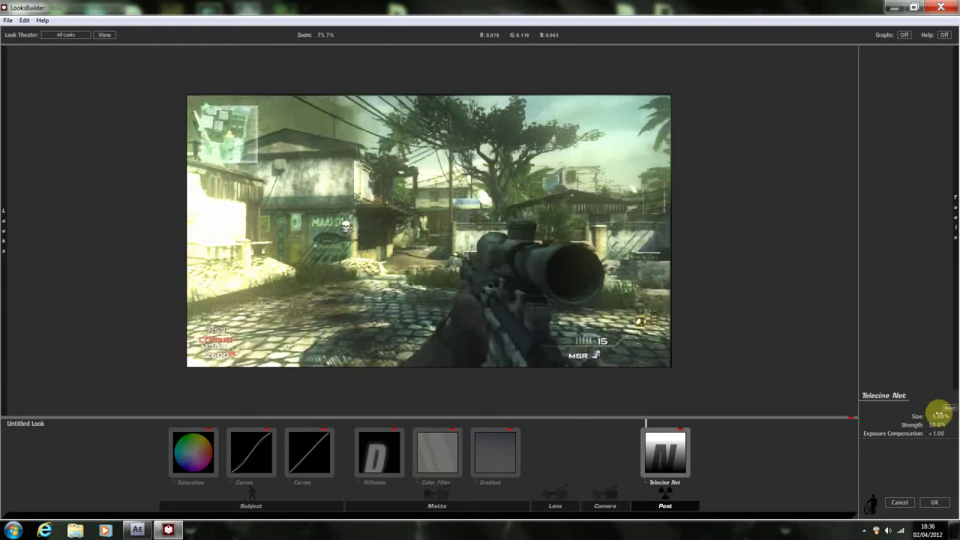
Set the Telecine Net's size to 5.00% and its exposure compensation to +0.50.
left_click_drag(940, 416, 935, 416)
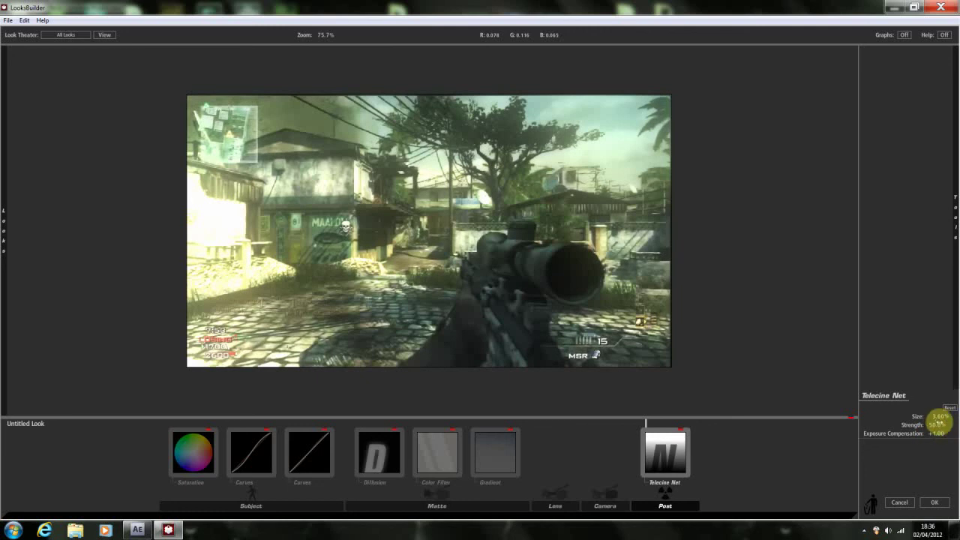
left_click_drag(939, 416, 942, 416)
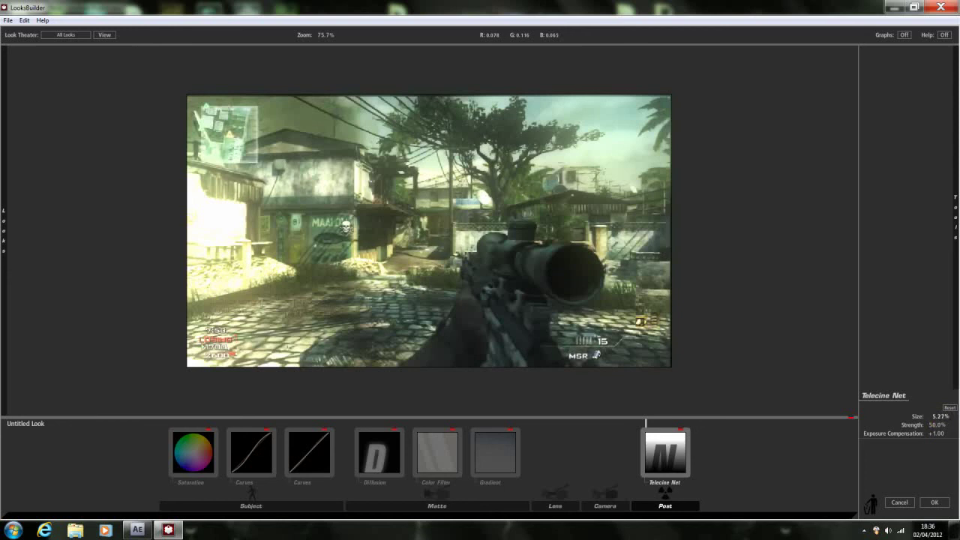
left_click(939, 416)
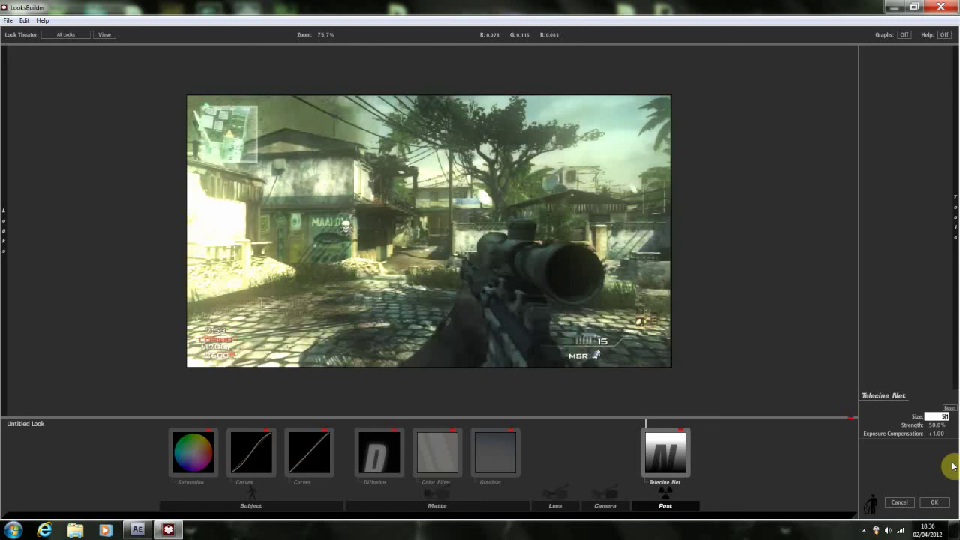
type("5")
key("Return")
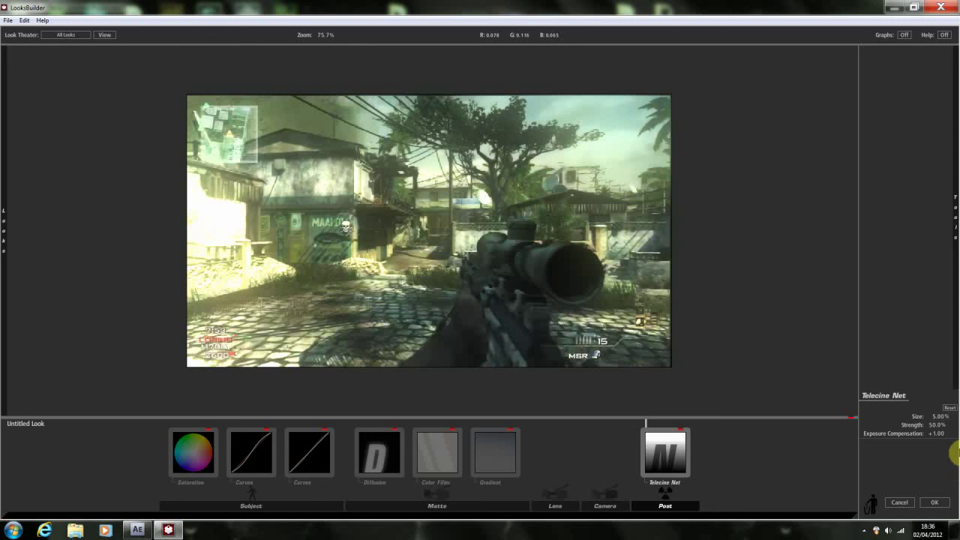
left_click(936, 433)
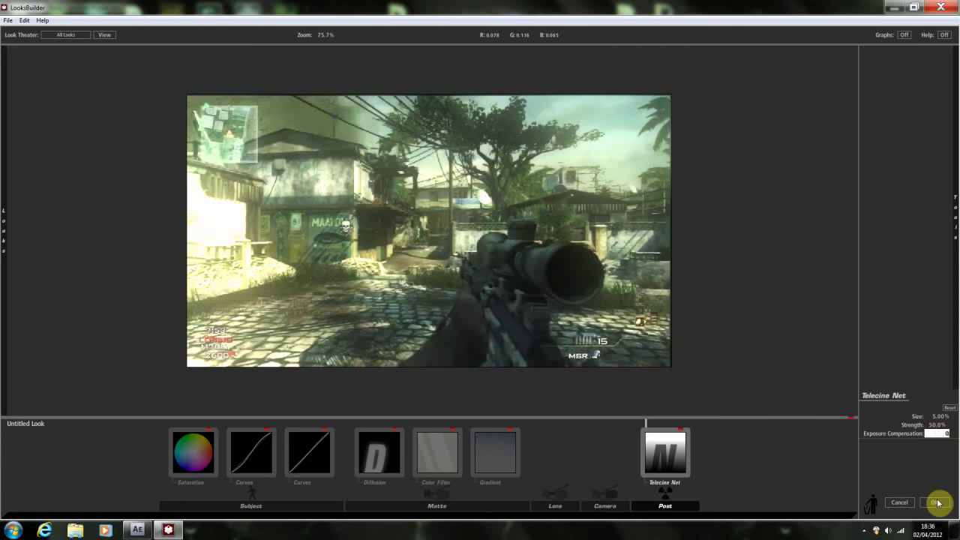
key("Return")
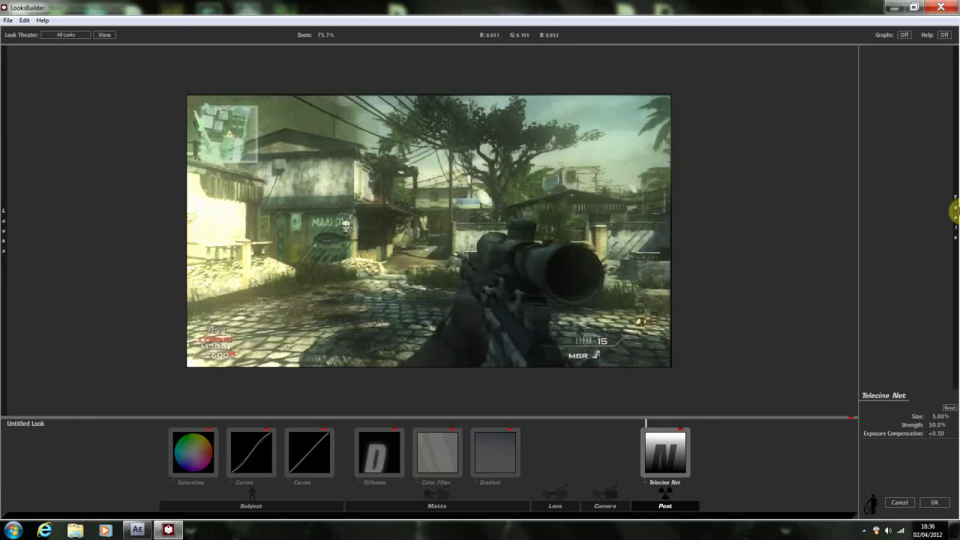
Add a Grad Exposure tool to the Lens stage and tilt its line by moving the upper end to about X1 +12.3%, Y1 -48.5%.
mouse_move(956, 212)
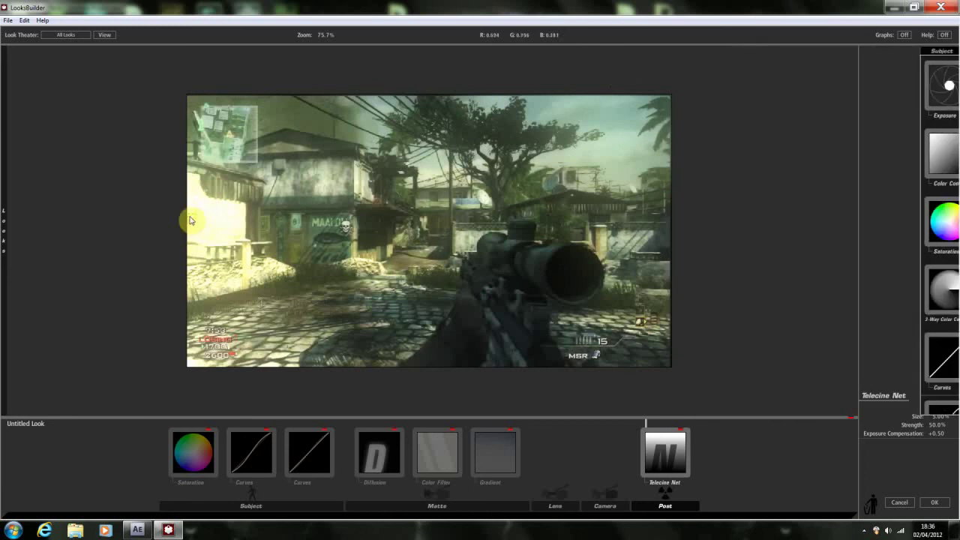
mouse_move(955, 192)
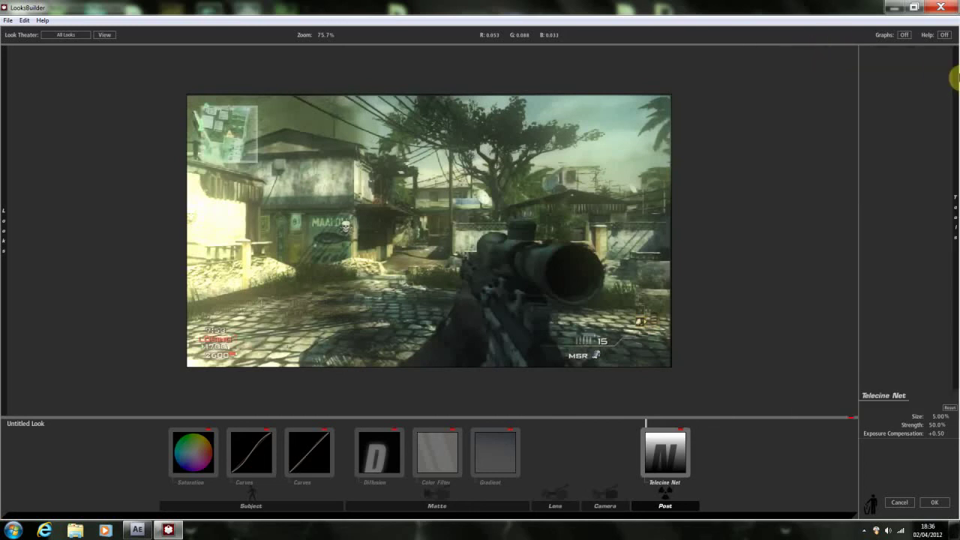
mouse_move(953, 72)
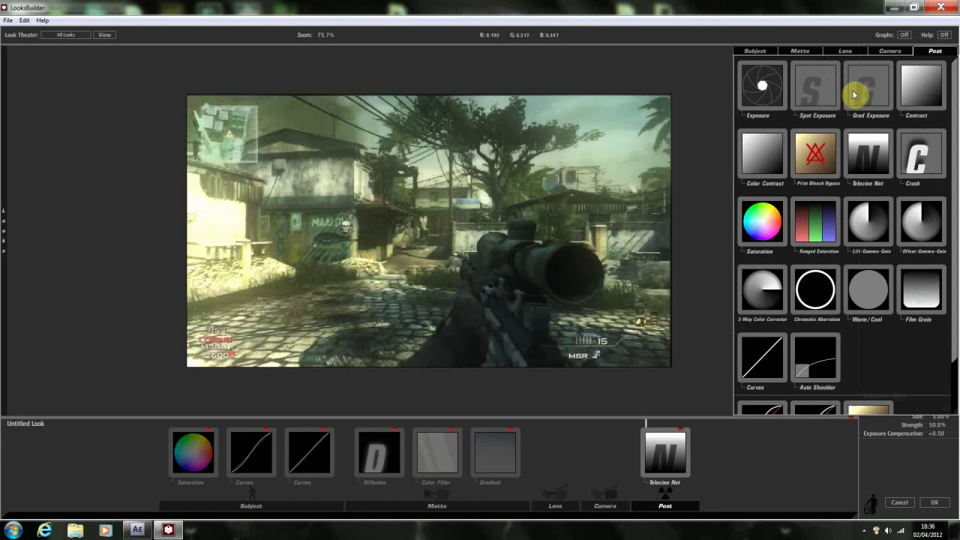
left_click_drag(857, 85, 383, 247)
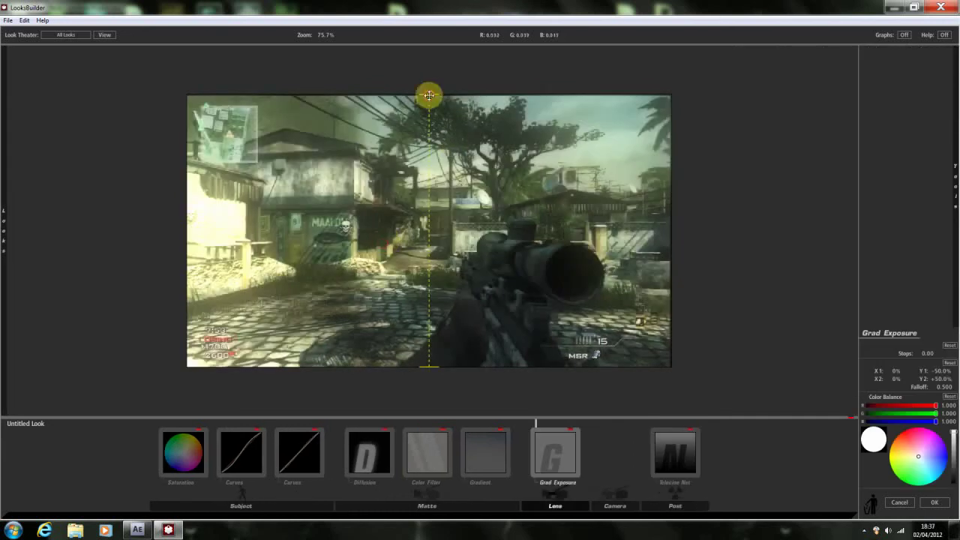
left_click_drag(427, 94, 488, 100)
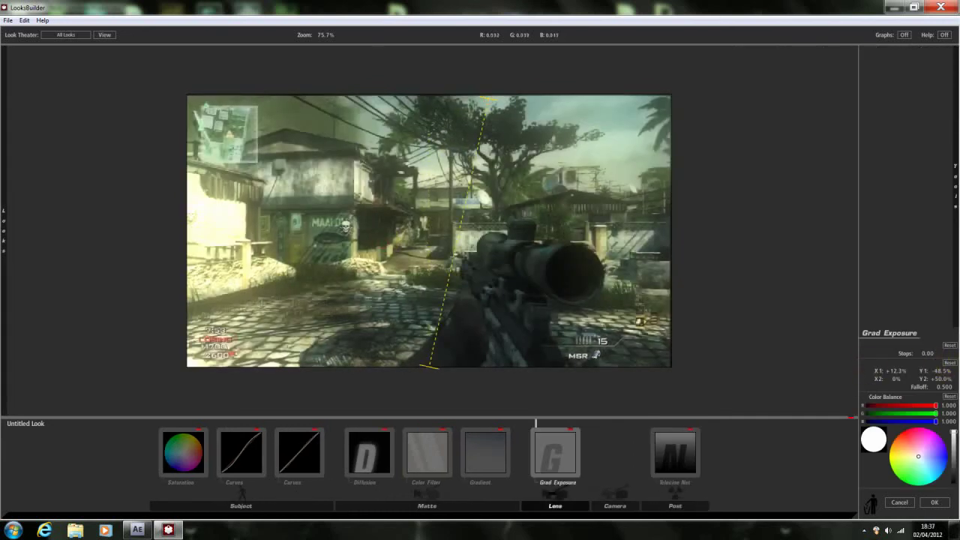
Set the Grad Exposure to +1.00 stops and nudge its upper end point to about X1 +11.5%, Y1 -48.9%.
left_click(930, 353)
left_click(927, 353)
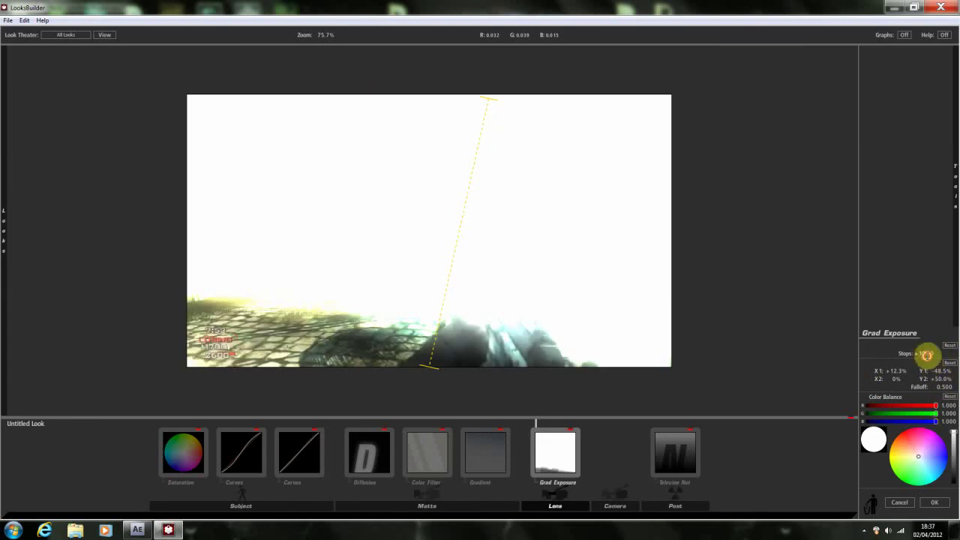
left_click(927, 353)
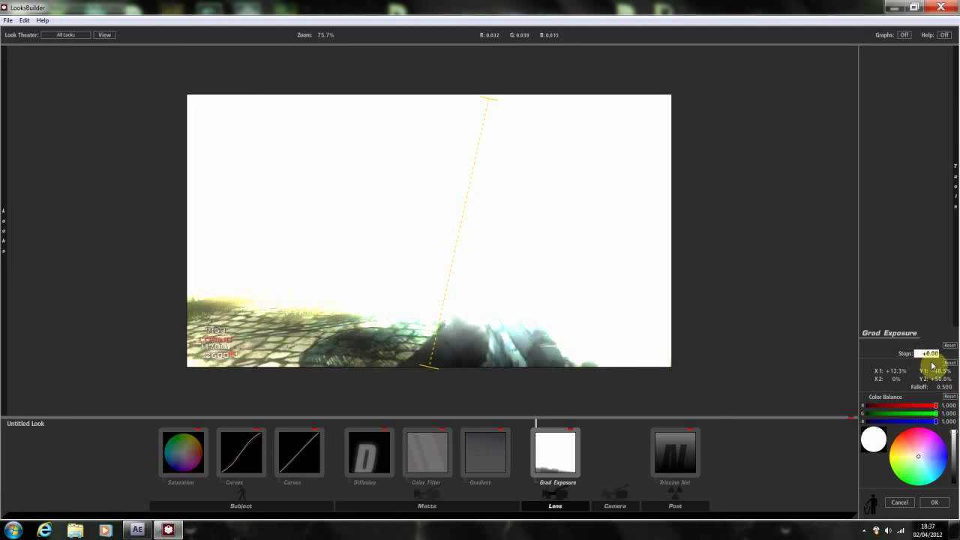
key("Return")
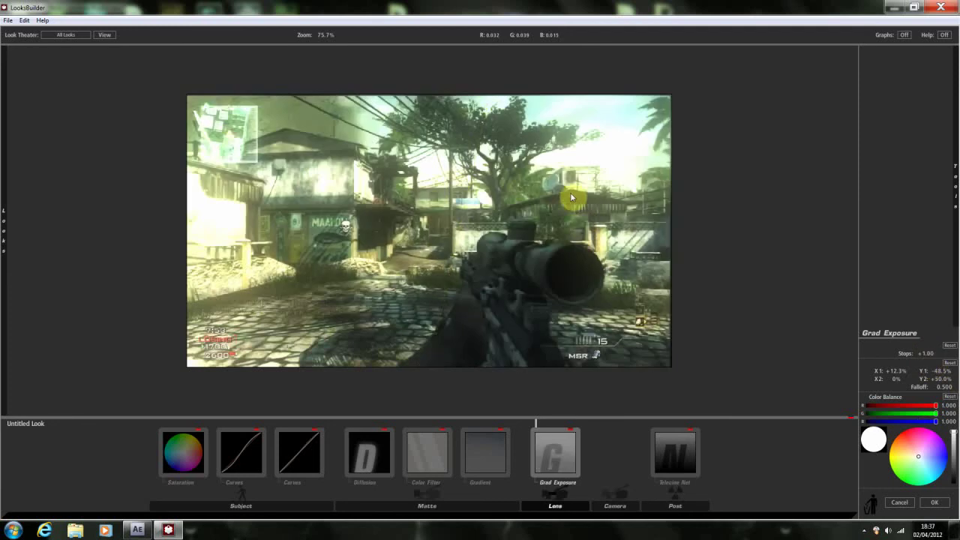
left_click_drag(492, 96, 489, 95)
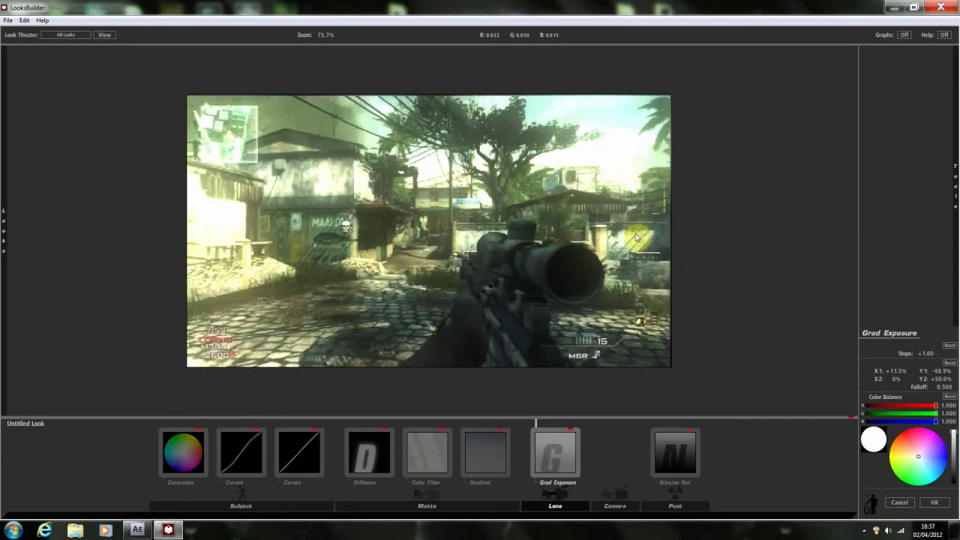
Add an Edge Softness tool after Grad Exposure in the Lens stage and shift its center to about X +9.1%, Y -0.7%.
mouse_move(951, 259)
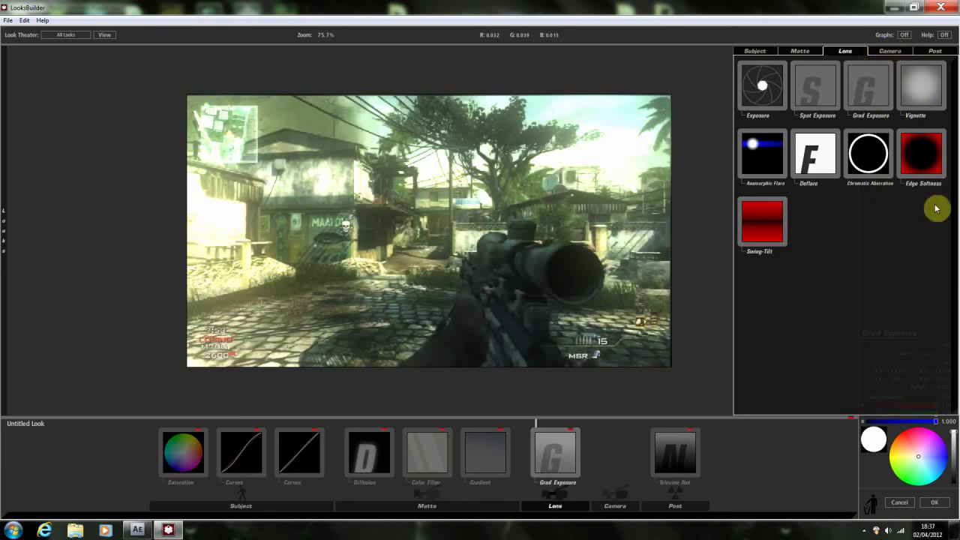
left_click(774, 194)
left_click_drag(774, 194, 622, 205)
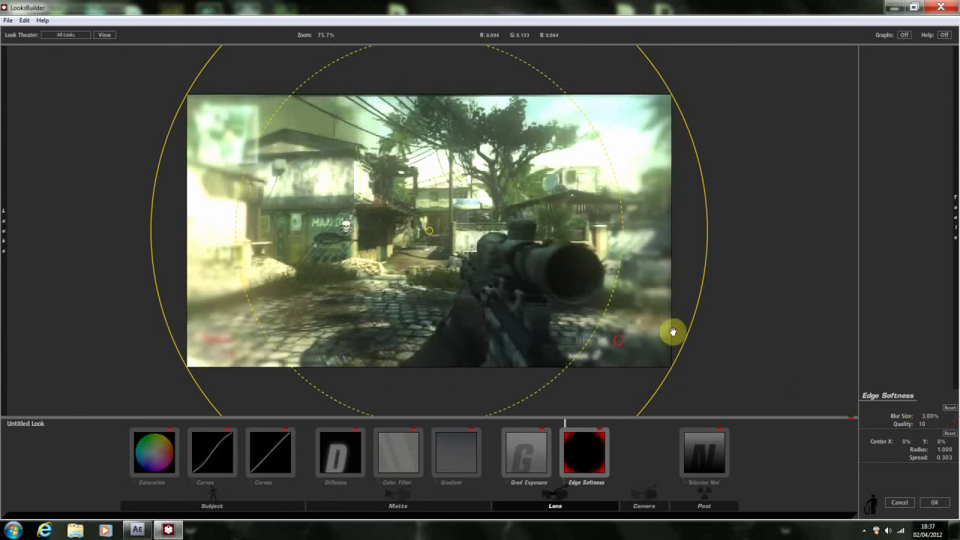
left_click_drag(670, 333, 663, 339)
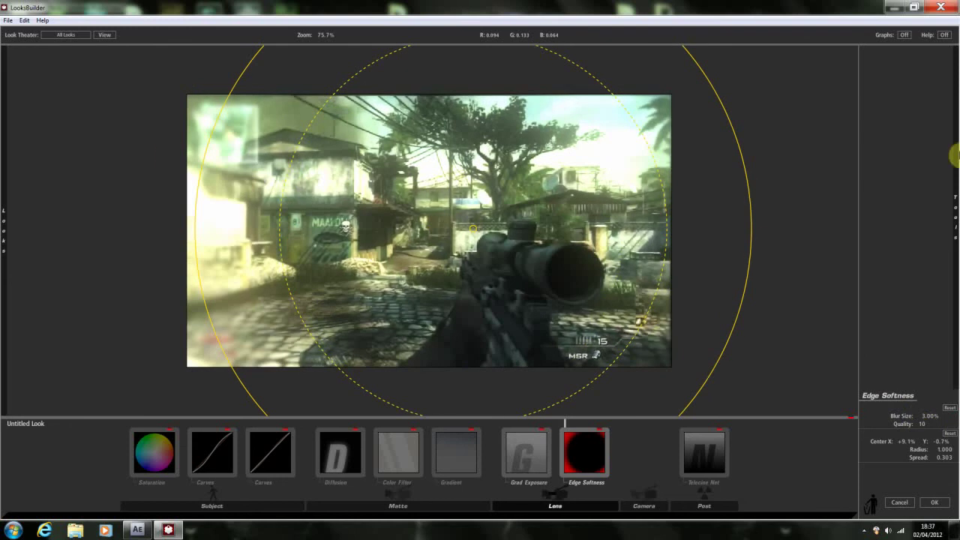
Add a Spot Exposure tool after Telecine Net in the Post stage and center it on the gun at about X +16.5%, Y +25.5%.
mouse_move(955, 214)
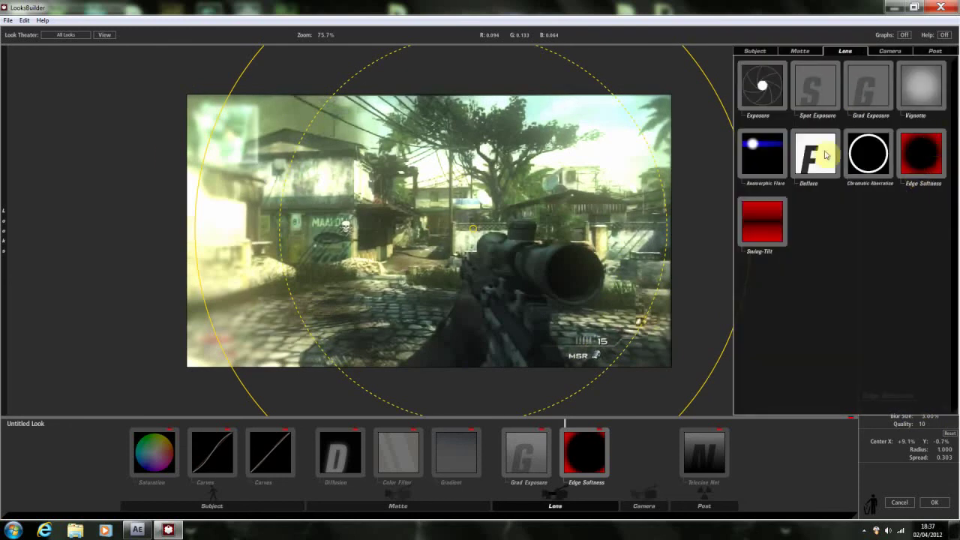
left_click(905, 50)
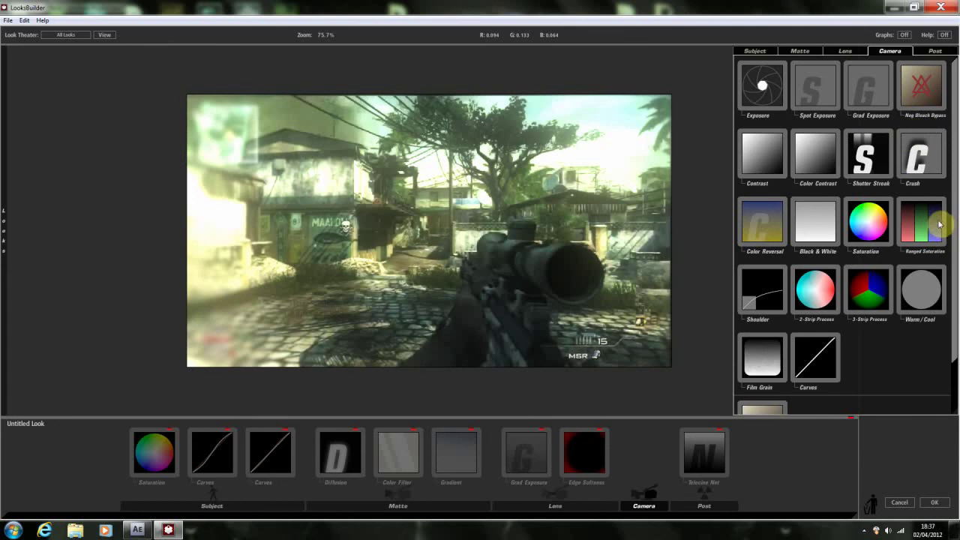
left_click(933, 51)
scroll(851, 206, "down", 2)
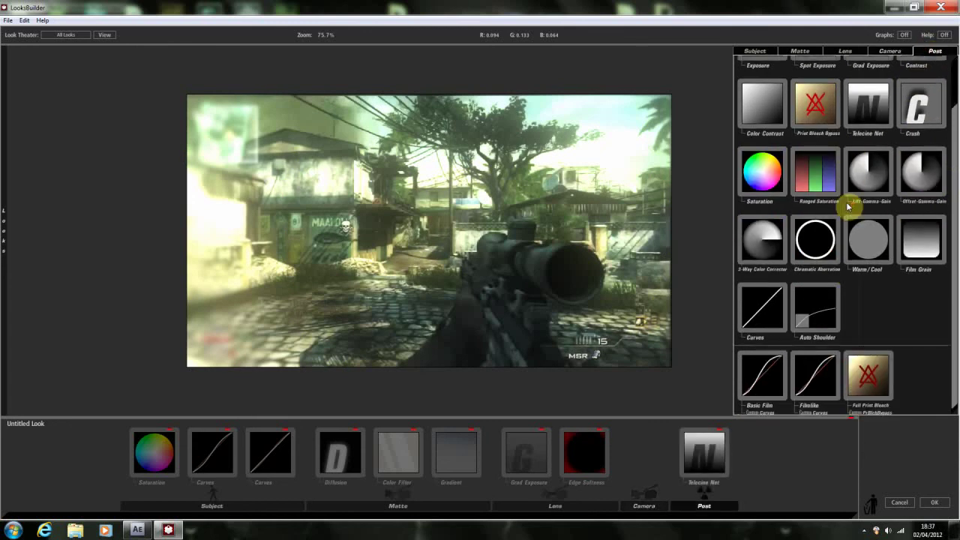
scroll(840, 225, "up", 2)
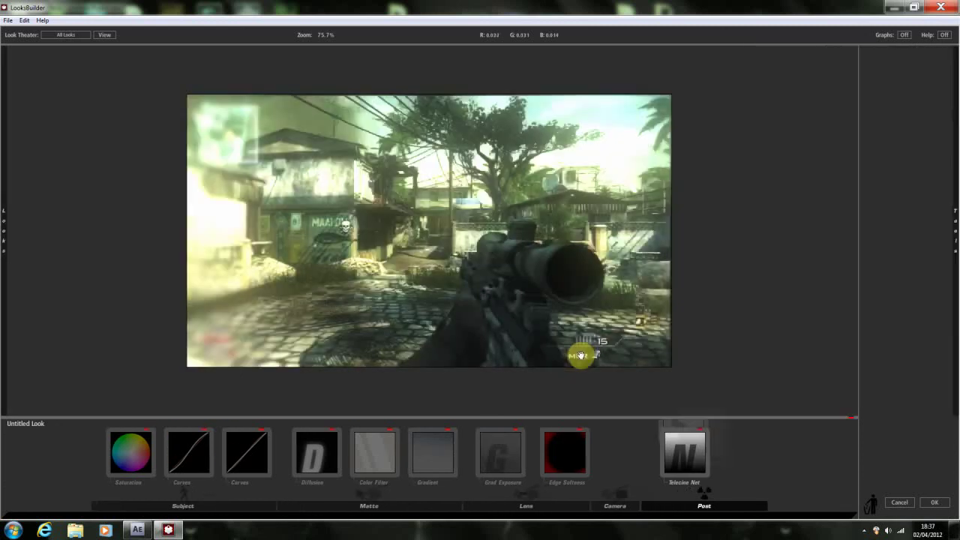
left_click_drag(494, 220, 574, 289)
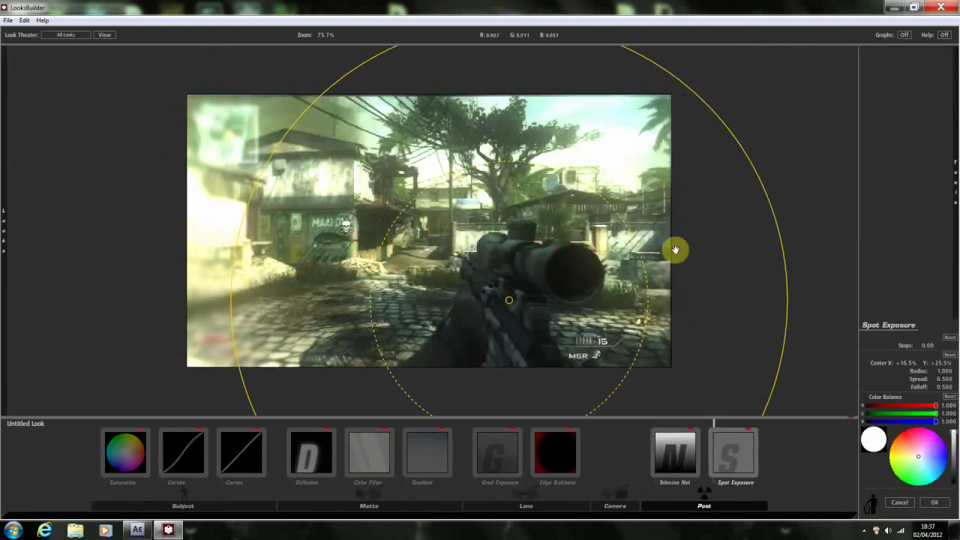
Shrink the Spot Exposure radius to about 0.490, set it to +0.70 stops and nudge its center slightly downward.
left_click_drag(784, 224, 644, 278)
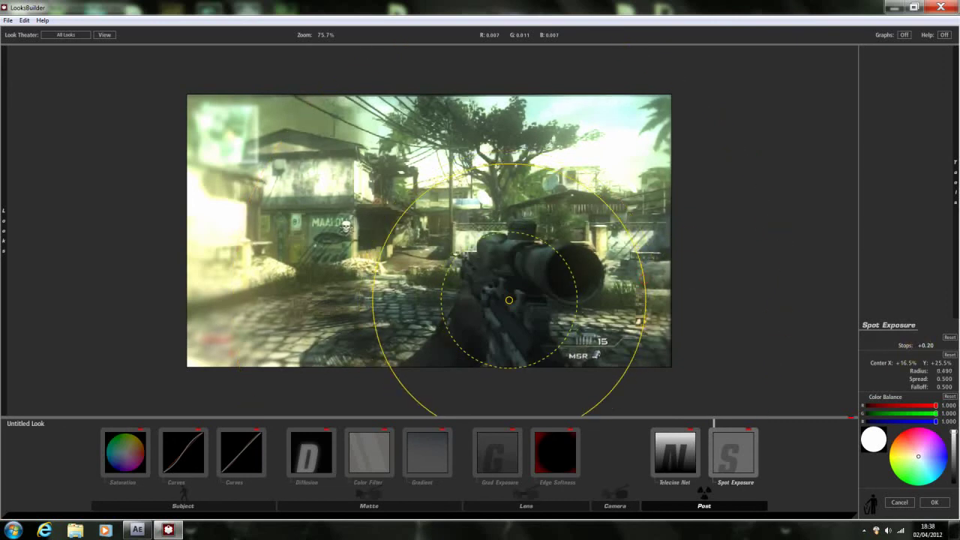
left_click_drag(925, 346, 936, 345)
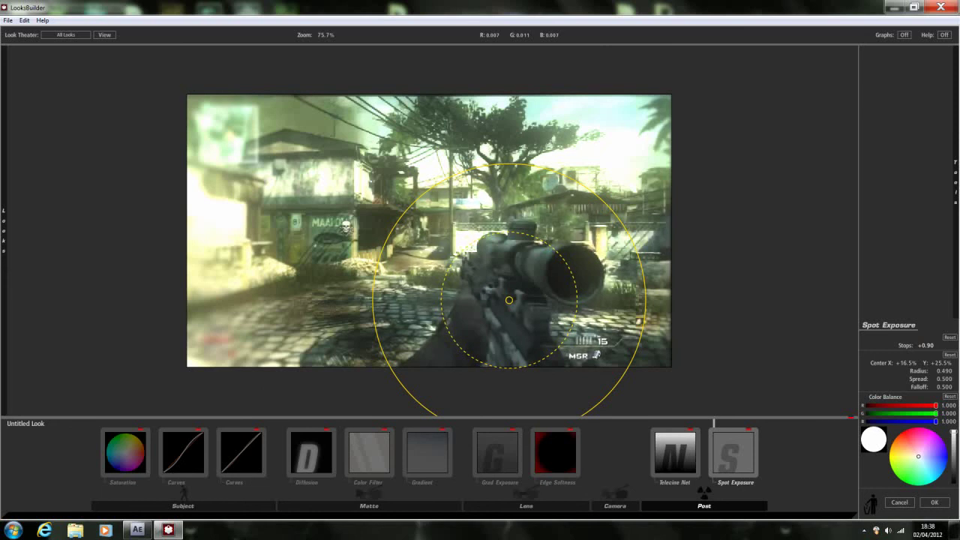
left_click_drag(533, 311, 533, 313)
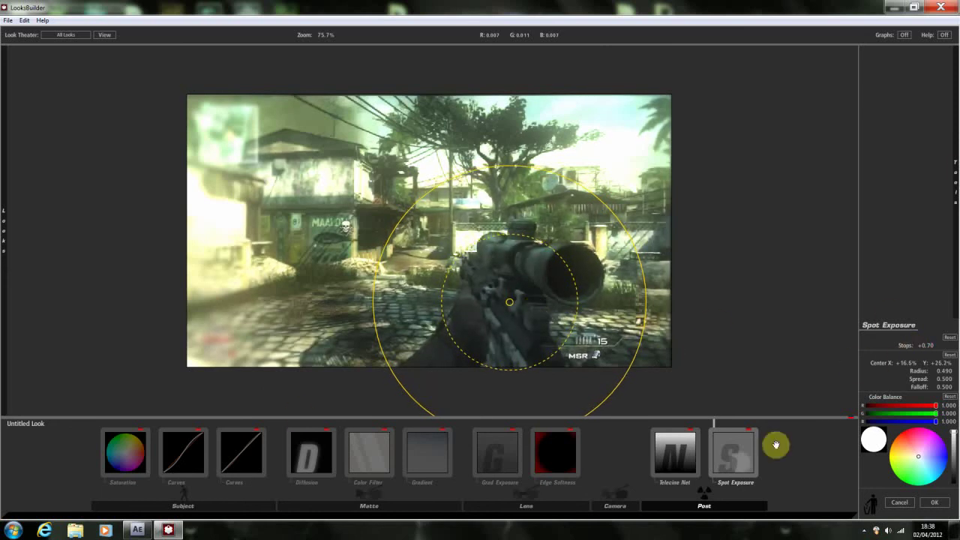
Add a Lift-Gamma-Gain tool after Spot Exposure in the Post stage.
mouse_move(955, 175)
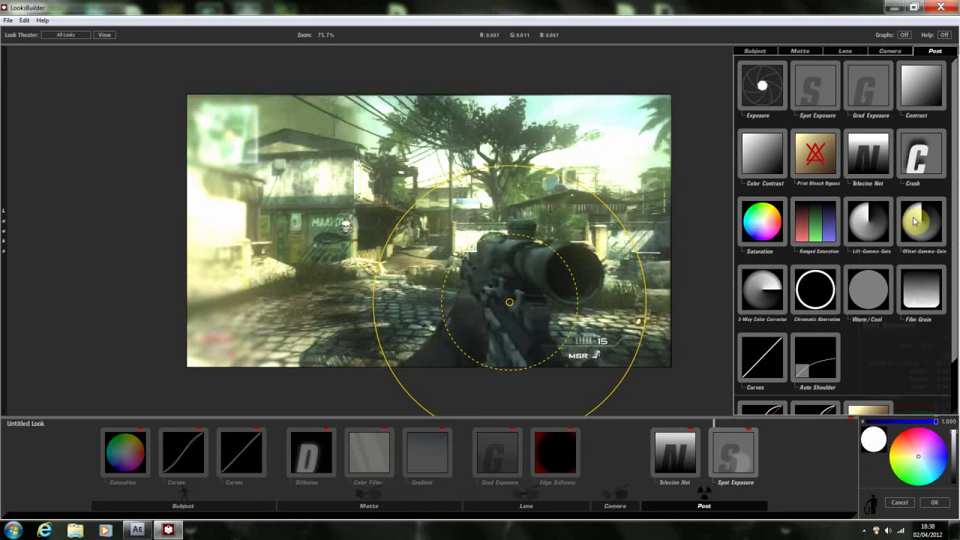
left_click_drag(868, 222, 524, 337)
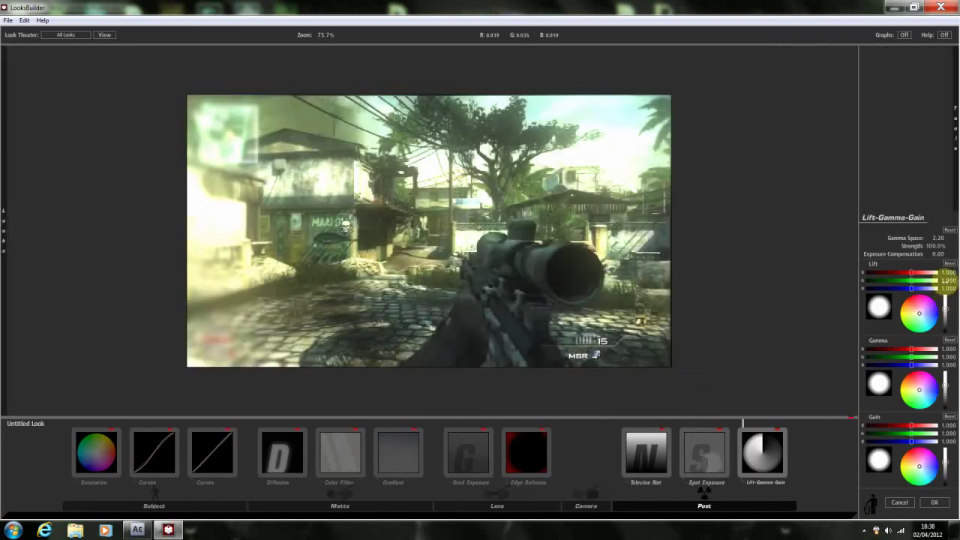
Tint Lift pale blue at R 0.869, G 0.914, B 1.000 and Gamma pinkish at R 1.184, G 0.790, B 1.026.
left_click_drag(919, 310, 919, 312)
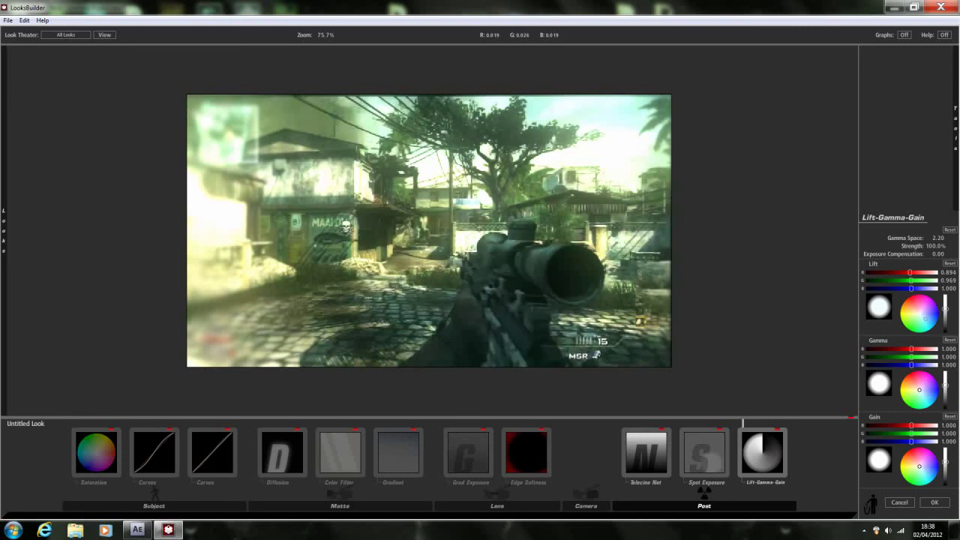
left_click_drag(925, 317, 927, 317)
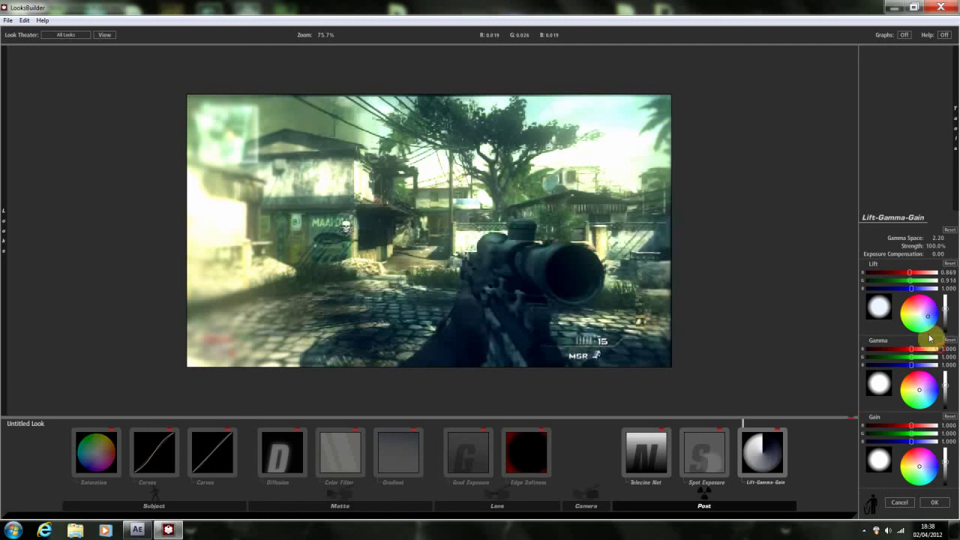
mouse_move(919, 389)
left_mouse_down()
mouse_move(918, 373)
mouse_move(919, 386)
left_mouse_up()
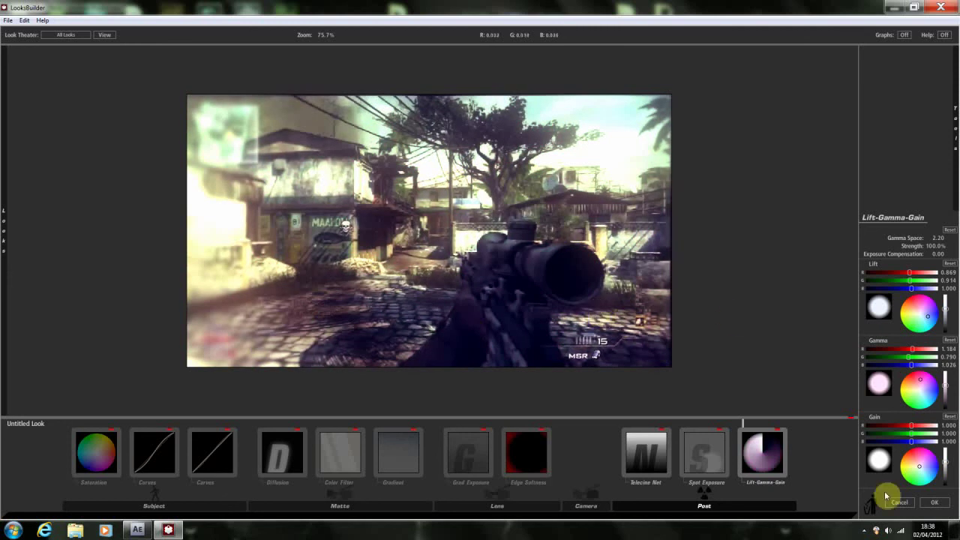
In Lift-Gamma-Gain, set all Gain channels to 0.992 and brighten Gamma to R 1.382, G 0.922, B 1.197.
mouse_move(945, 459)
left_mouse_down()
mouse_move(945, 442)
mouse_move(945, 451)
left_mouse_up()
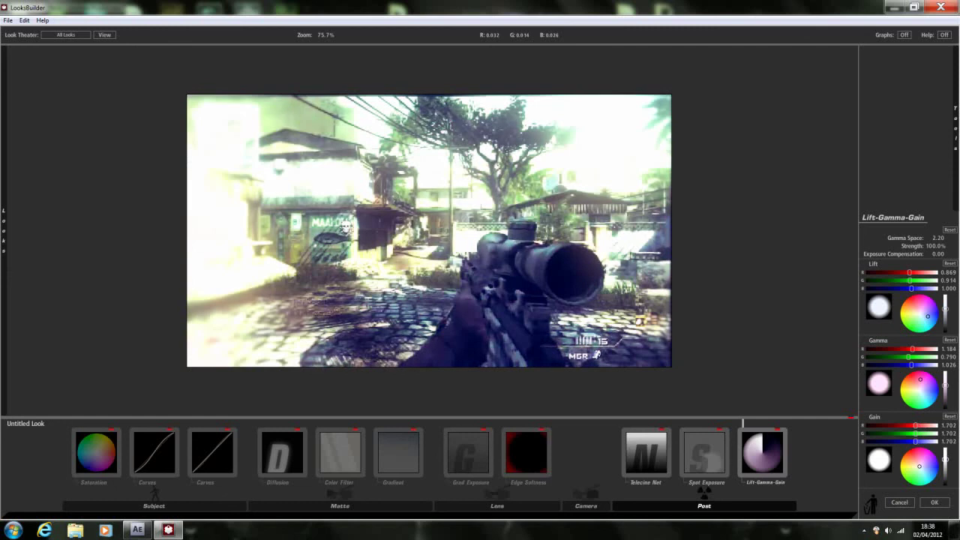
left_click_drag(945, 461, 944, 461)
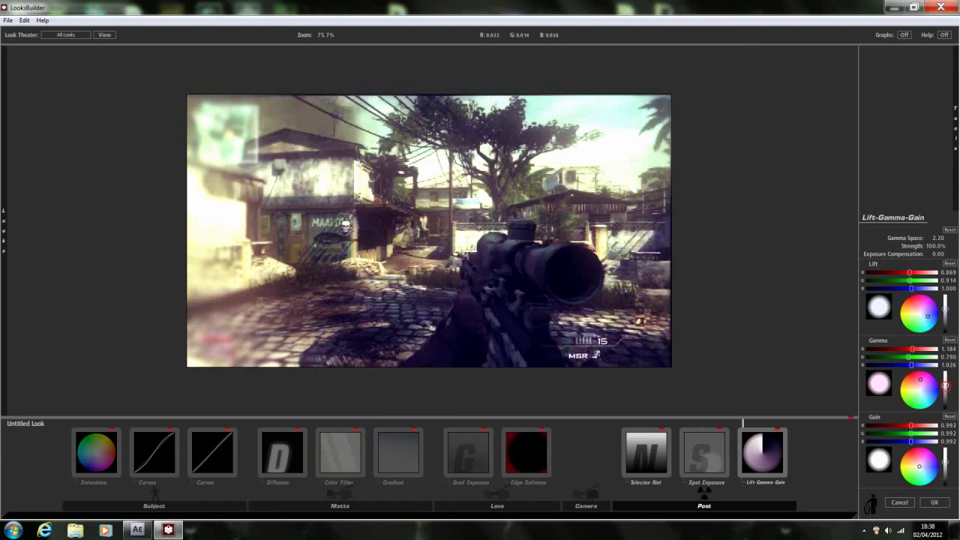
left_click_drag(945, 383, 945, 381)
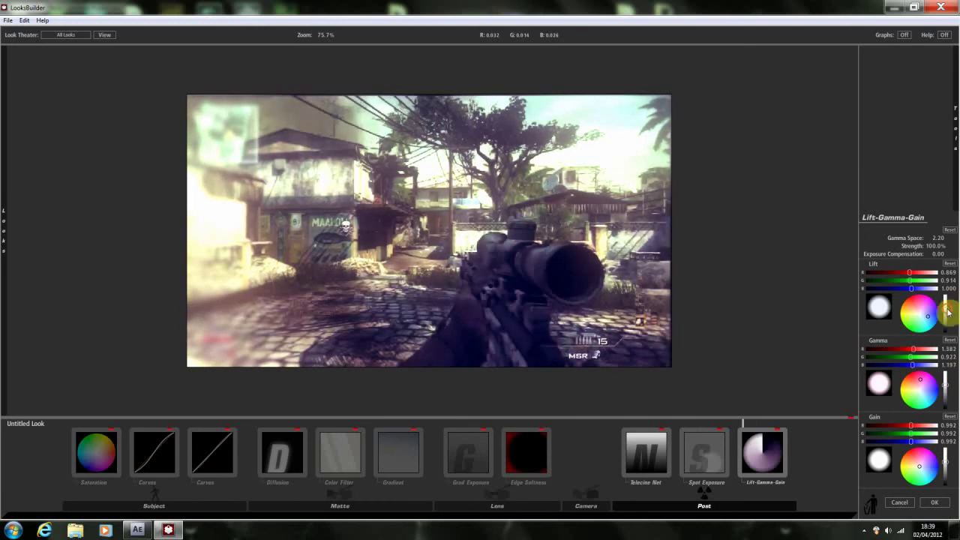
left_click_drag(945, 308, 944, 309)
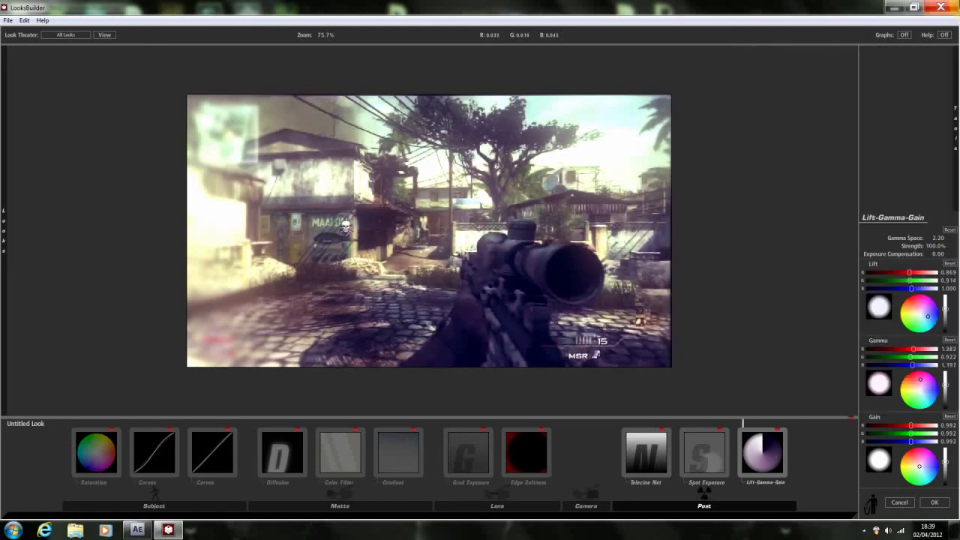
Raise the Spot Exposure tool in the Post stage to +1.70 stops.
mouse_move(955, 146)
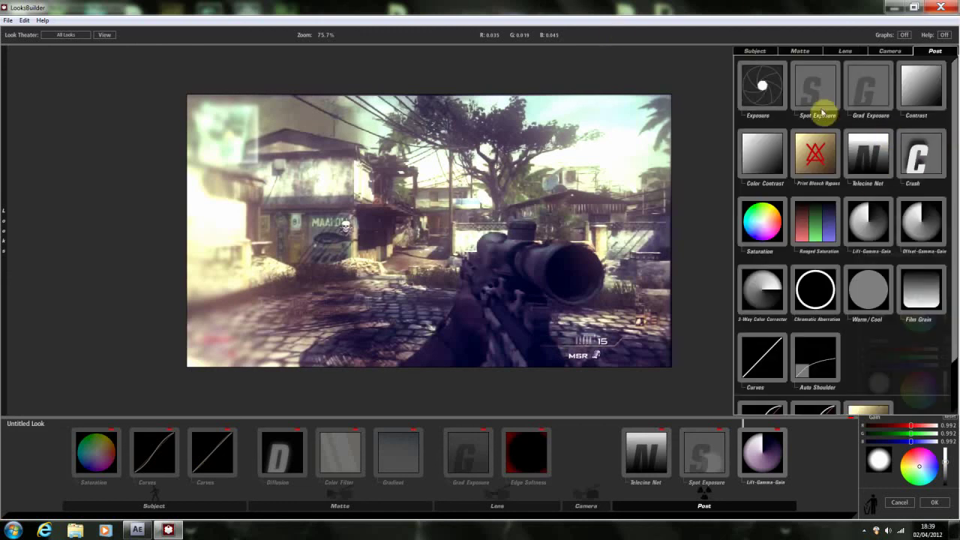
left_click(704, 453)
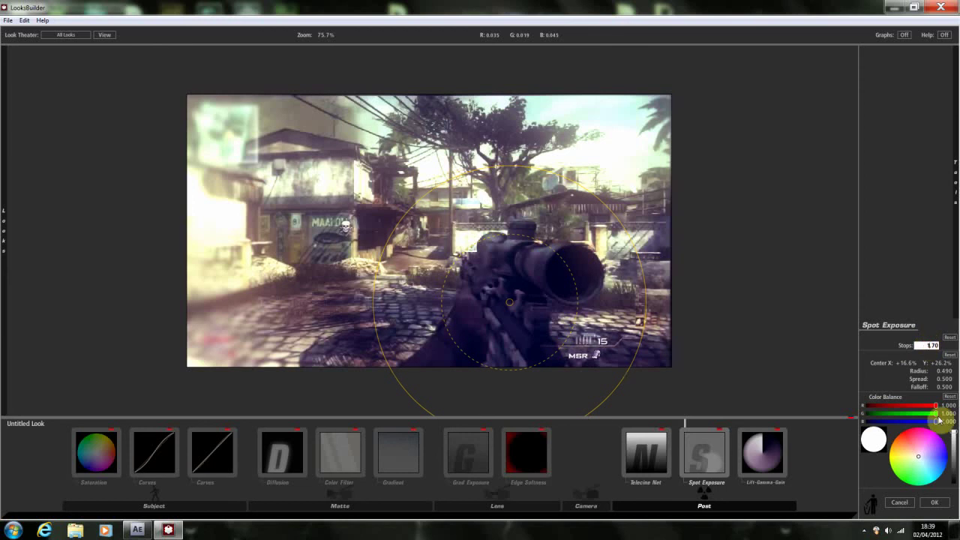
key("Return")
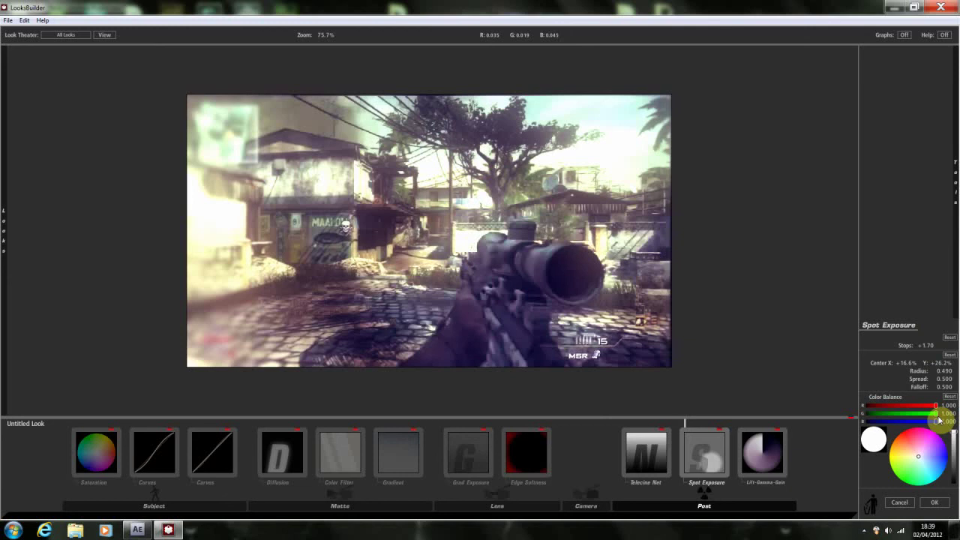
left_click(703, 450)
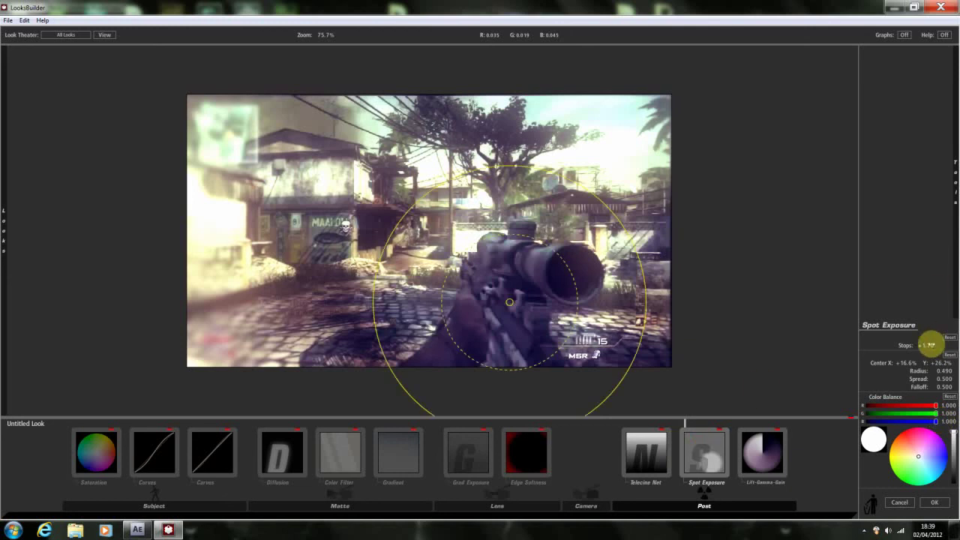
left_click_drag(927, 346, 934, 346)
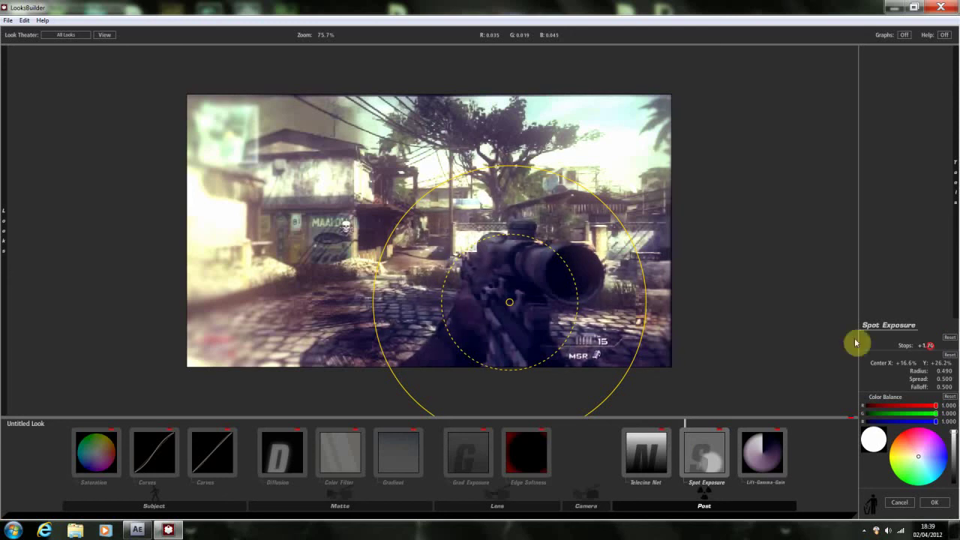
Tighten the Spot Exposure around the gun with radius about 0.309, spread about 0.121 and falloff 0.000.
left_click_drag(620, 221, 580, 253)
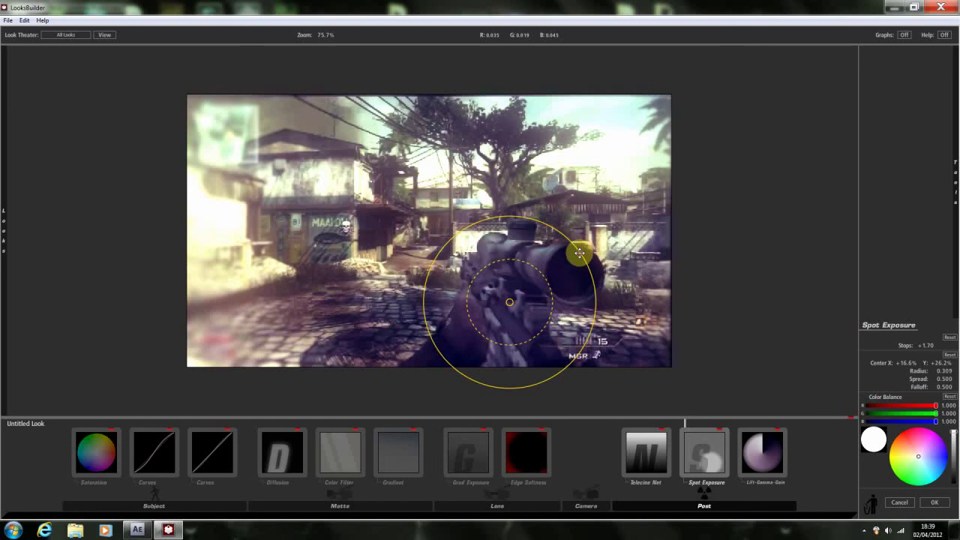
left_click_drag(535, 332, 567, 350)
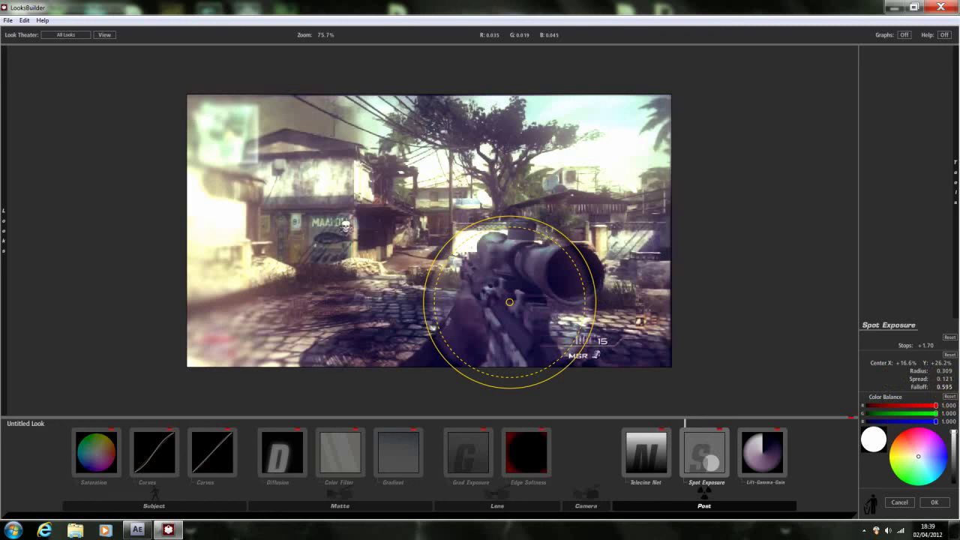
left_click_drag(944, 387, 947, 387)
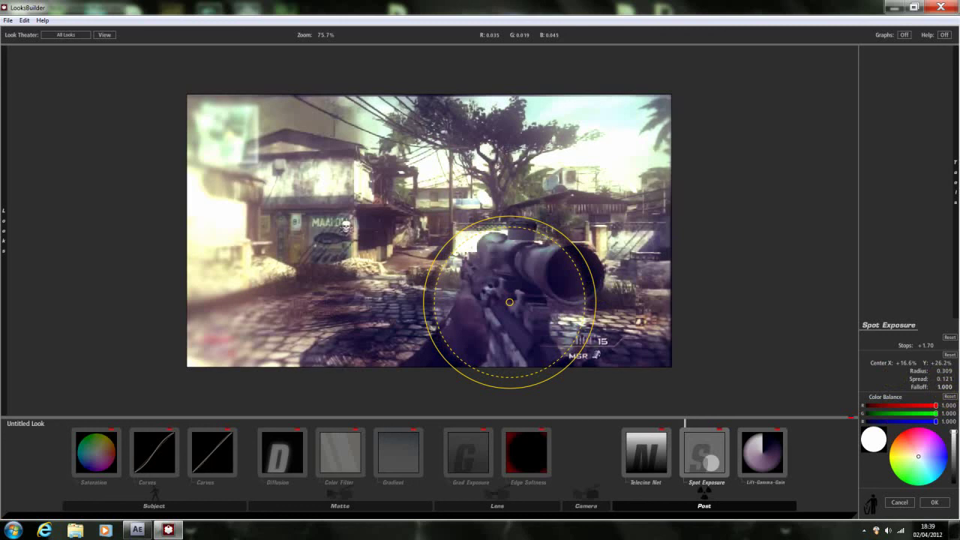
left_click_drag(944, 386, 941, 387)
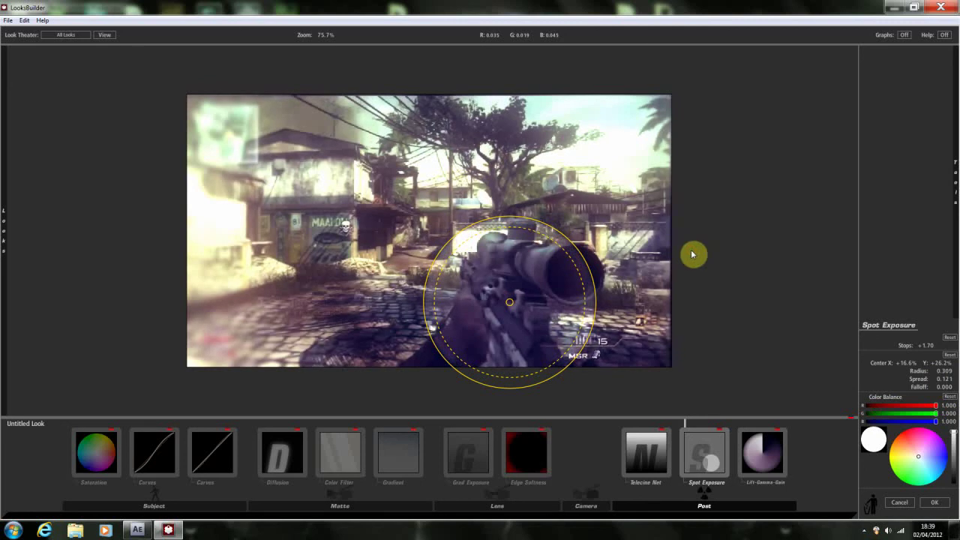
Set the Spot Exposure to +1.20 stops and shift its center to about X +19.5%, Y +24.0%.
left_click(774, 441)
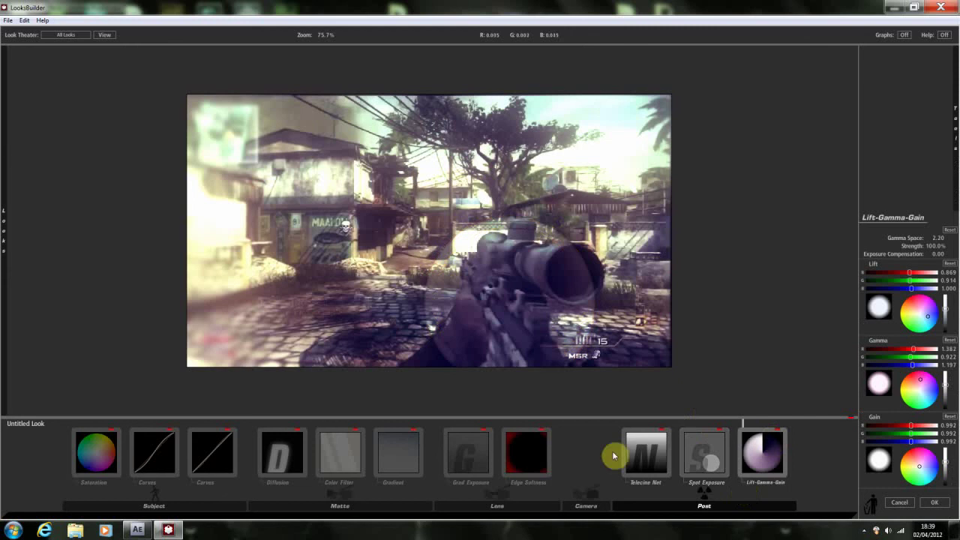
left_click(701, 452)
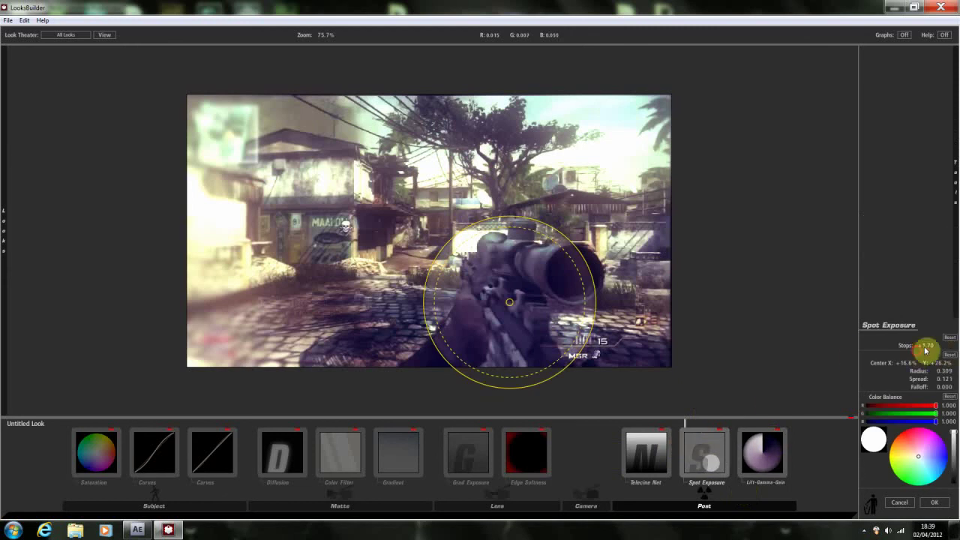
mouse_move(925, 346)
left_mouse_down()
mouse_move(910, 346)
mouse_move(929, 347)
left_mouse_up()
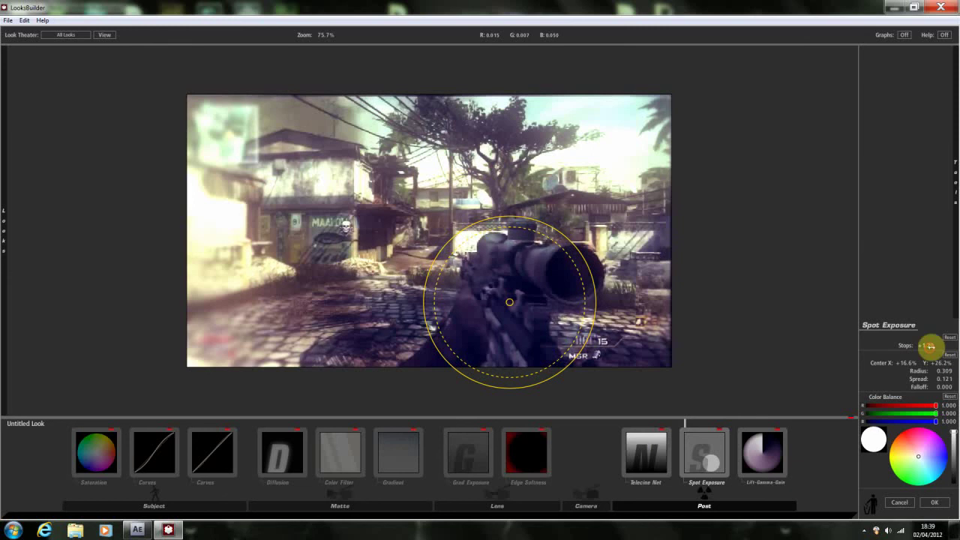
left_click_drag(511, 307, 524, 301)
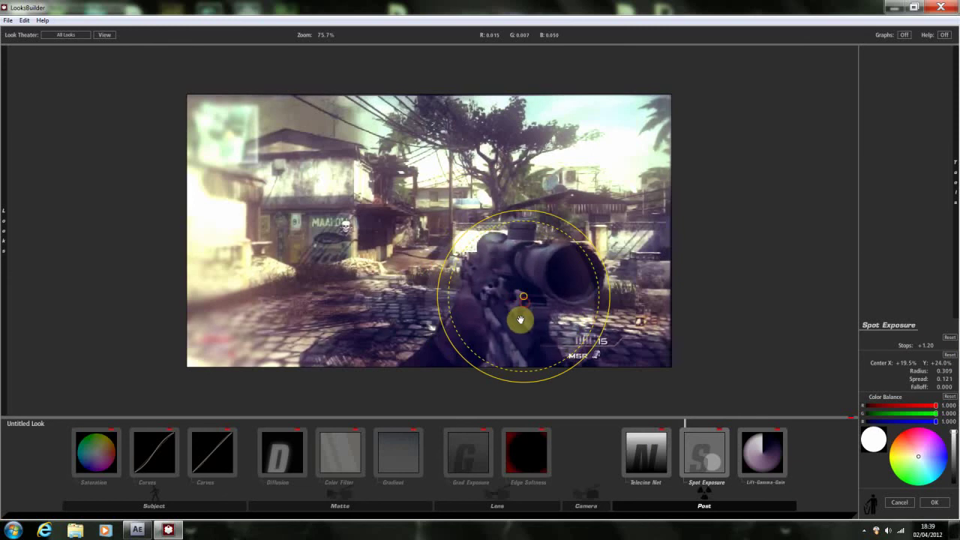
Add a Grad Exposure after Lift-Gamma-Gain in the Post stage, running from about X +16.0%, Y +42.1% to X +18.1%, Y -50.2%.
mouse_move(951, 244)
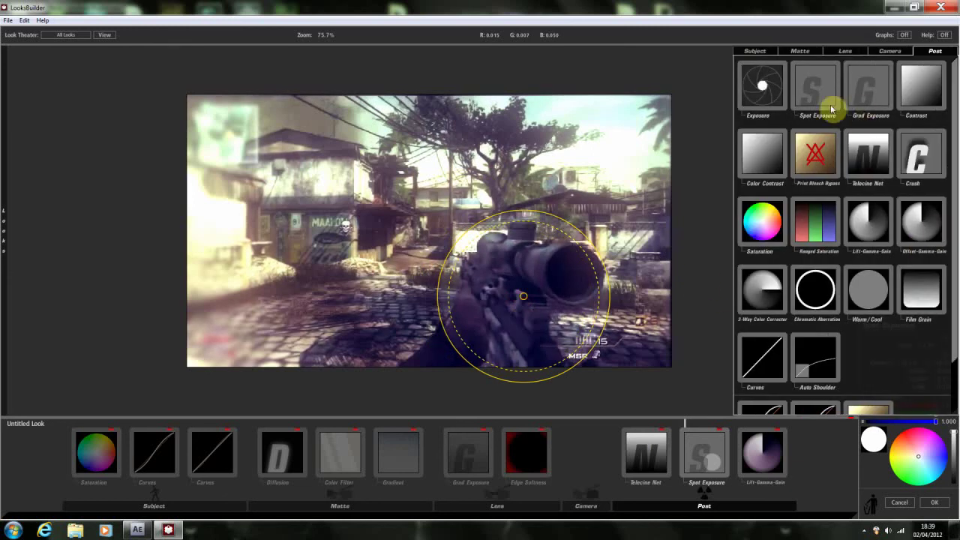
left_click(863, 102)
left_click_drag(865, 116, 454, 318)
left_click_drag(641, 360, 506, 346)
left_click_drag(430, 367, 518, 96)
Soften the Spot Exposure on the gun by increasing its spread to about 0.608.
left_click(661, 452)
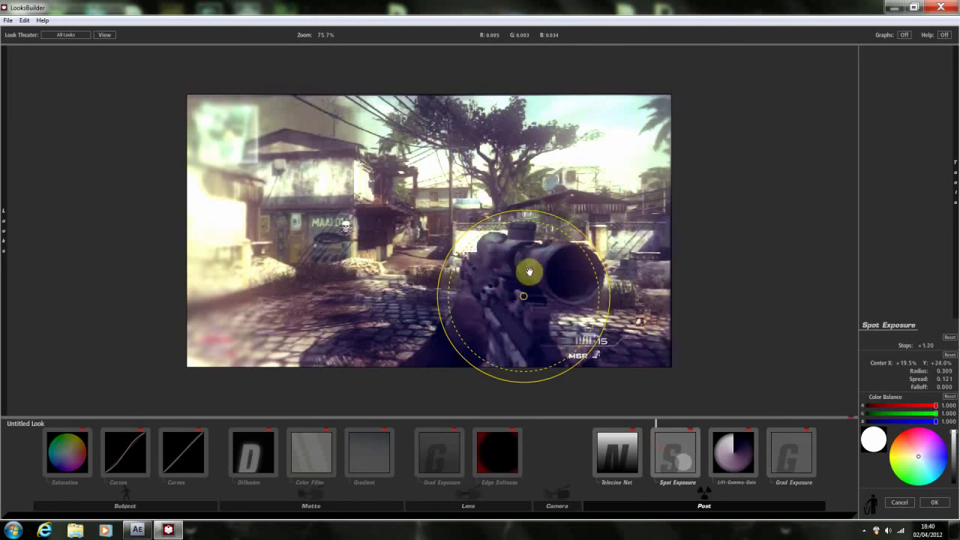
left_click_drag(536, 219, 513, 252)
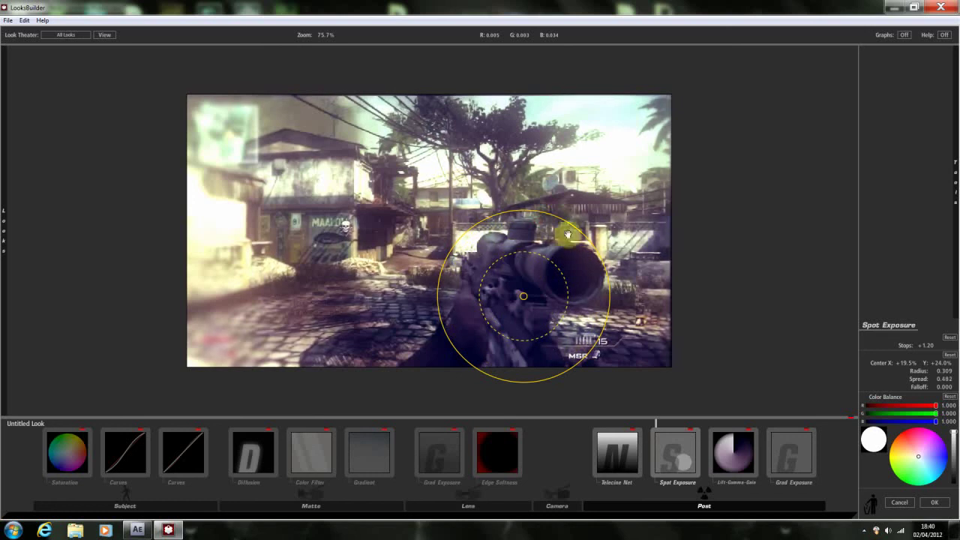
left_click_drag(554, 267, 531, 262)
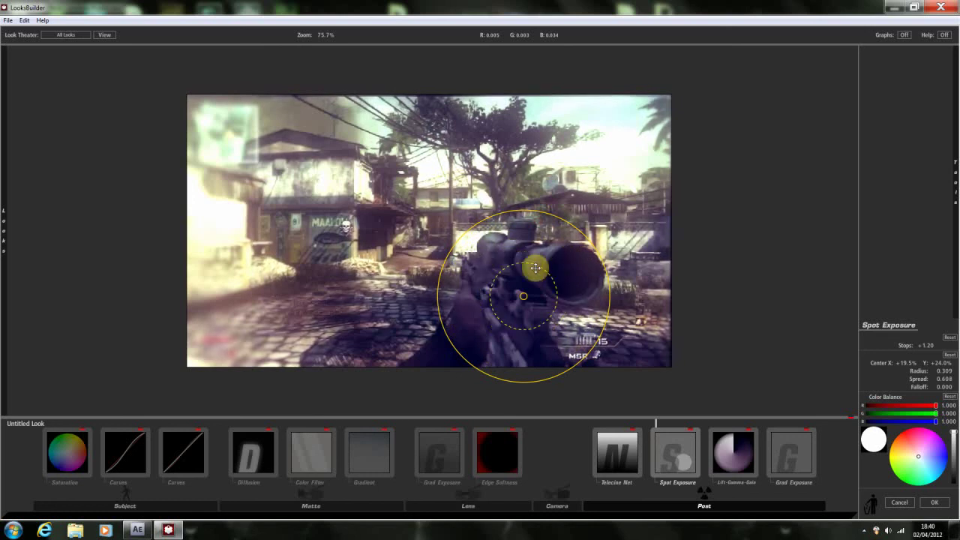
Move the Post Grad Exposure endpoints to about X +16.7%, Y +52.8% and X +17.1%, Y -28.7%, and set it to +0.50 stops.
left_click(793, 457)
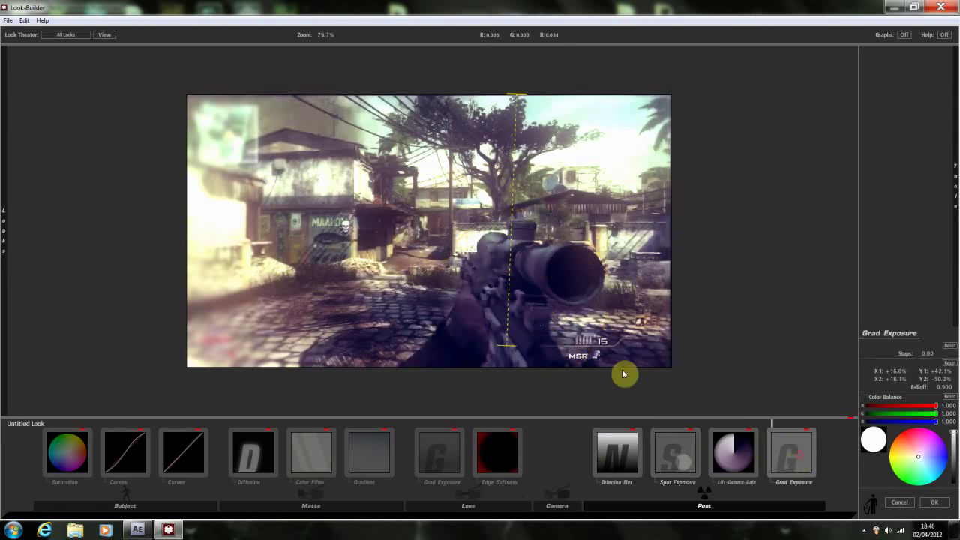
left_click_drag(510, 110, 510, 372)
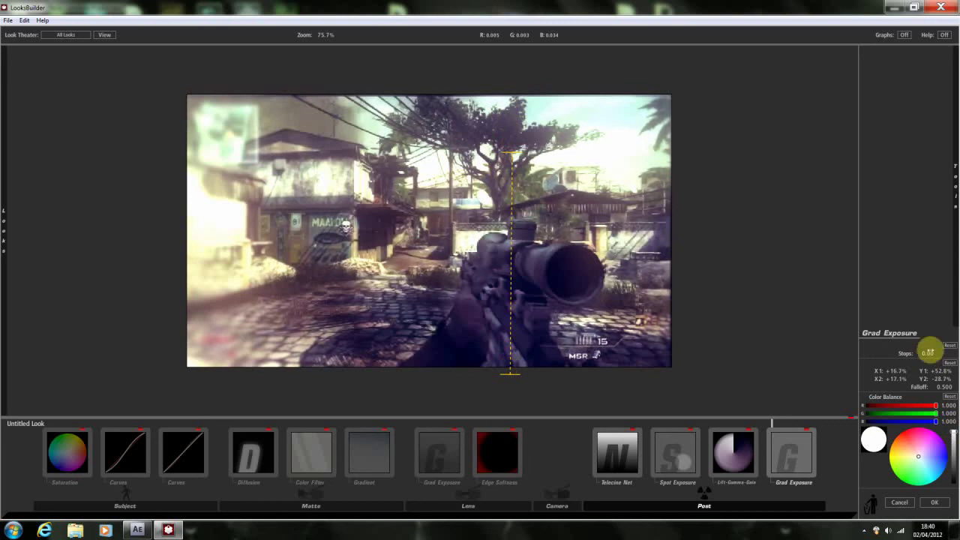
left_click_drag(930, 350, 929, 350)
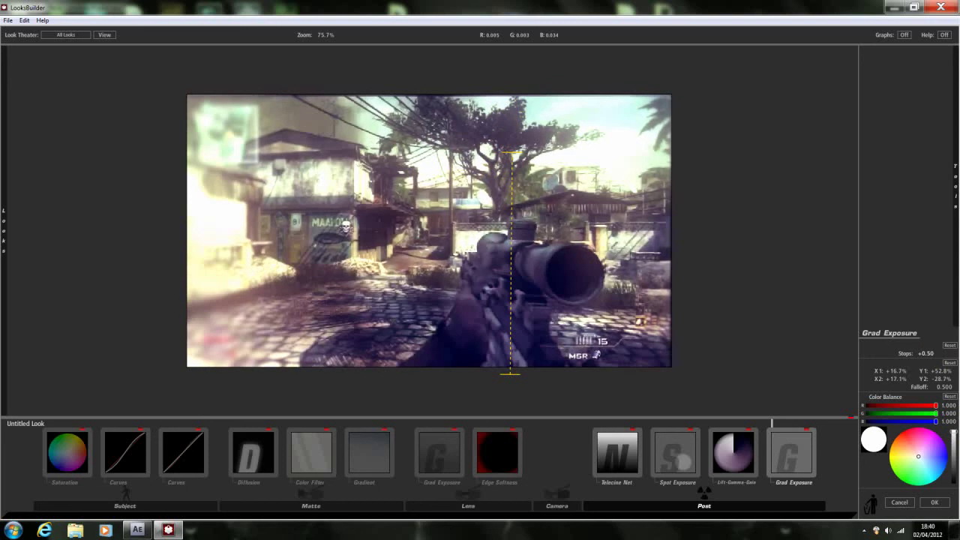
left_click_drag(926, 353, 926, 354)
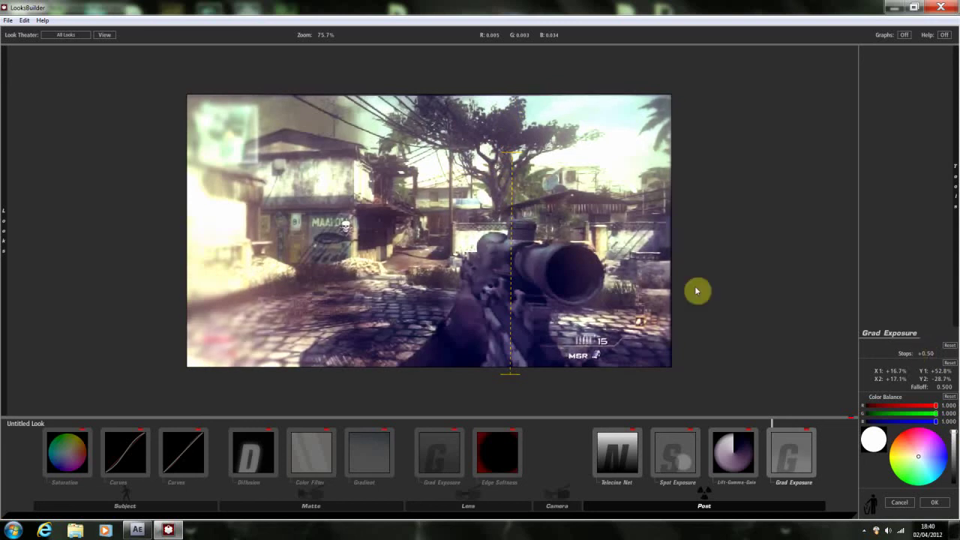
Set the Spot Exposure tool's strength to +1.00 stops.
left_click(675, 450)
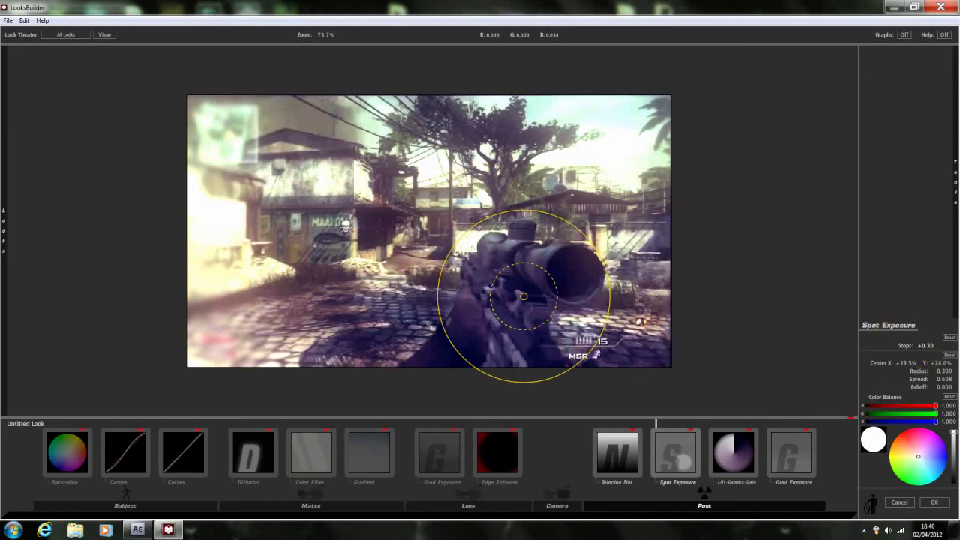
left_click(927, 345)
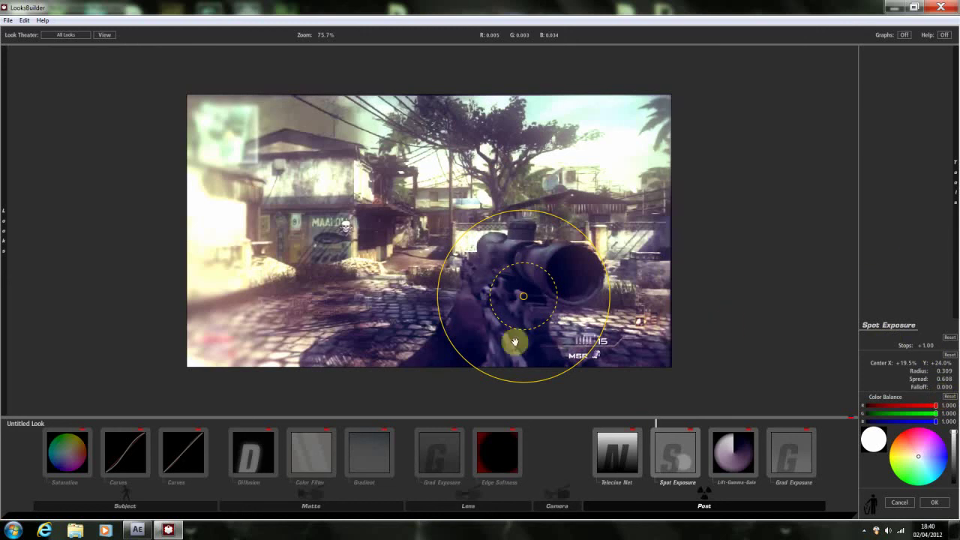
Disable and re-enable the Matte Color Filter to compare its effect, and review the Lift-Gamma-Gain settings.
left_click(323, 431)
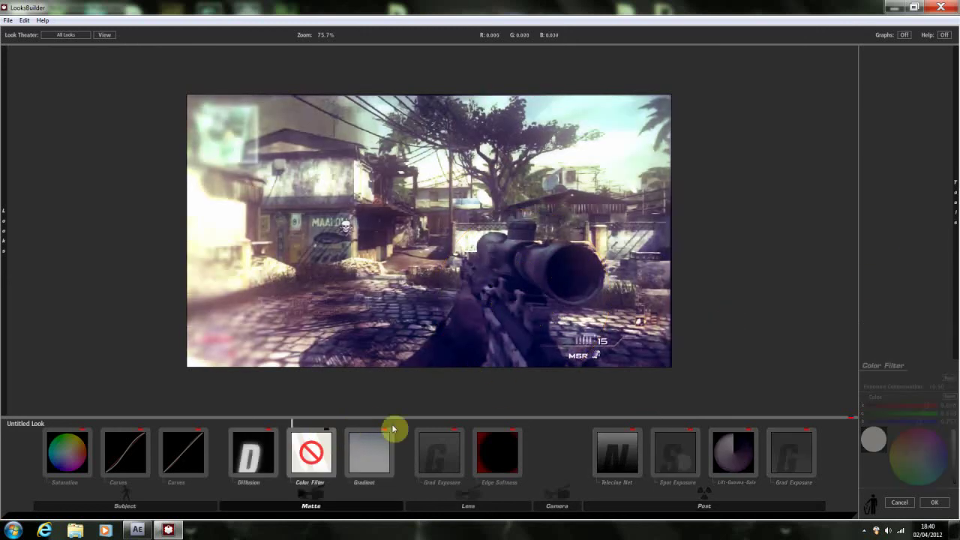
left_click(329, 433)
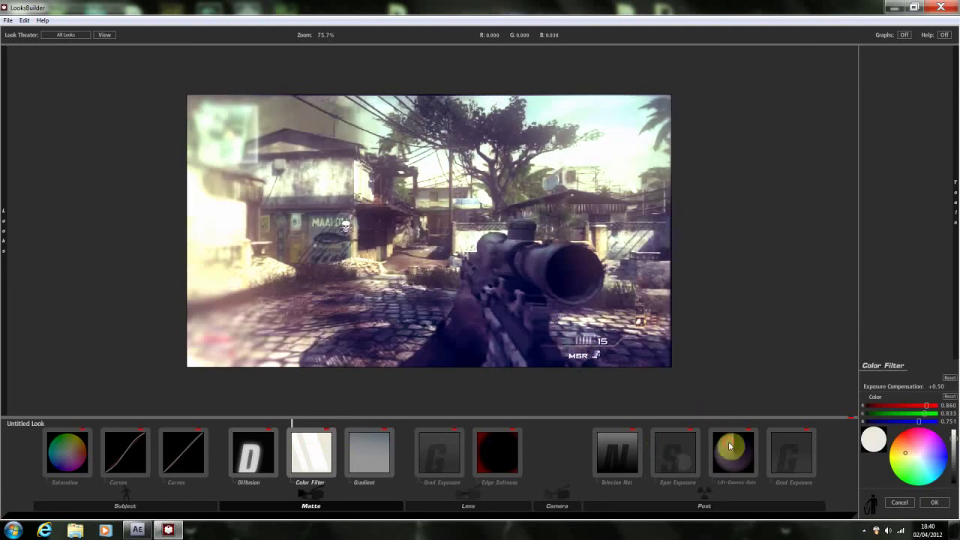
left_click(729, 446)
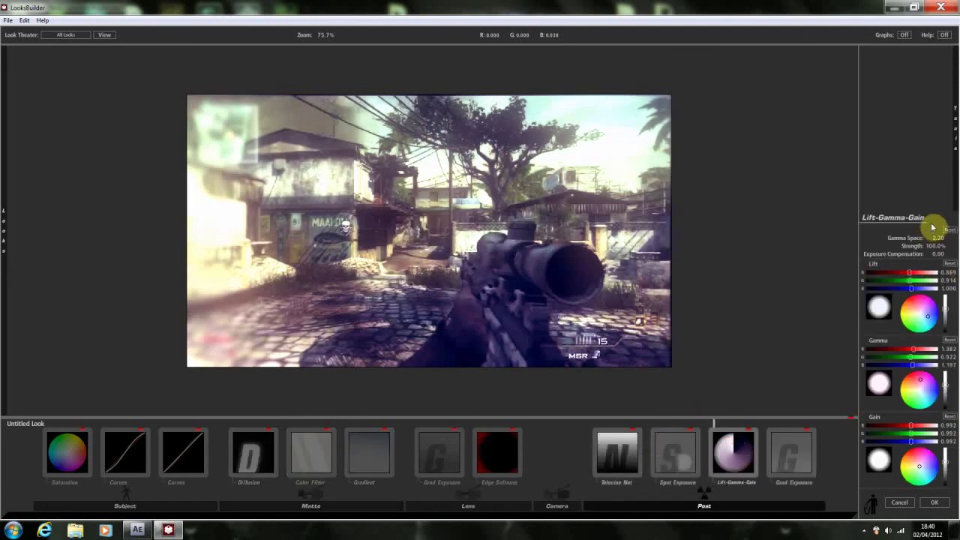
Set the Spot Exposure falloff to 0.155 and radius to about 0.470, and apply the finished look to the clip in After Effects.
left_click(685, 458)
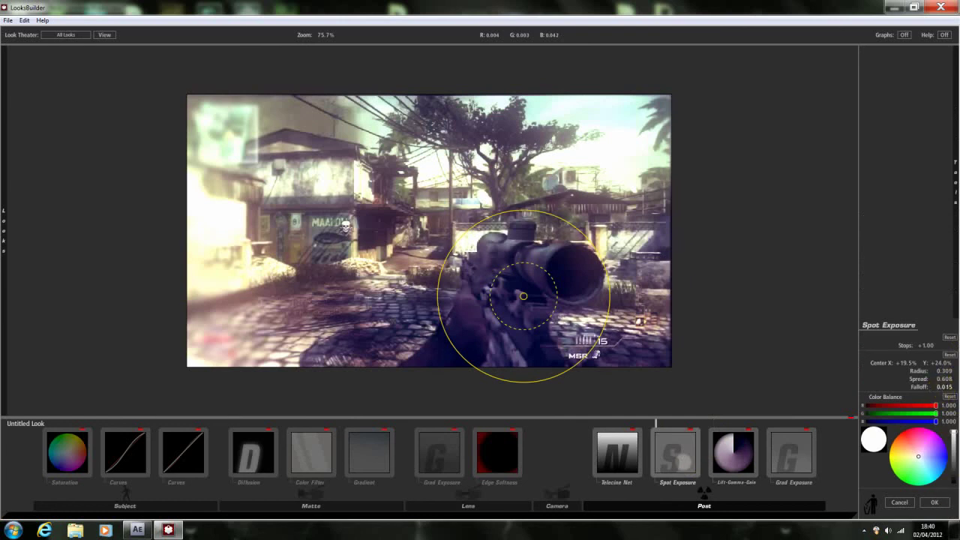
left_click_drag(944, 387, 955, 387)
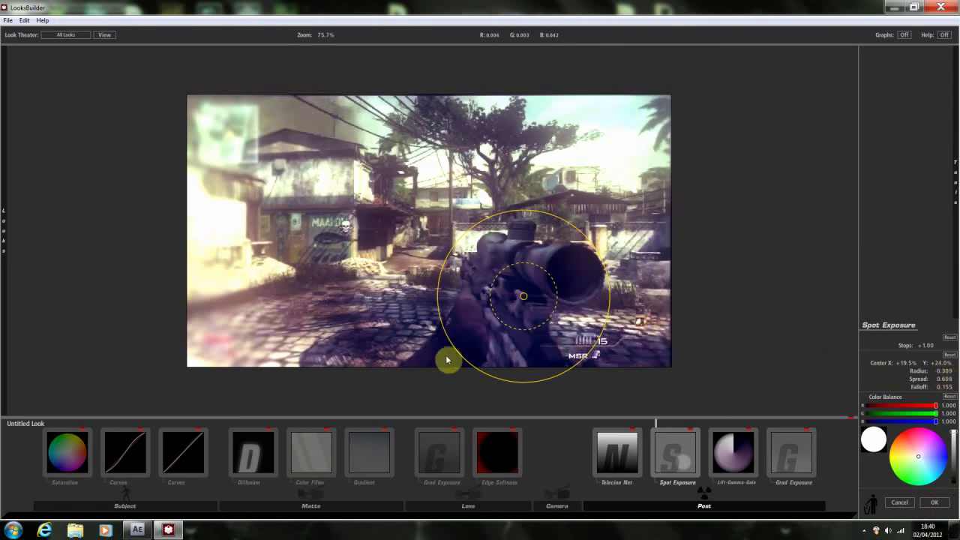
left_click_drag(446, 360, 408, 364)
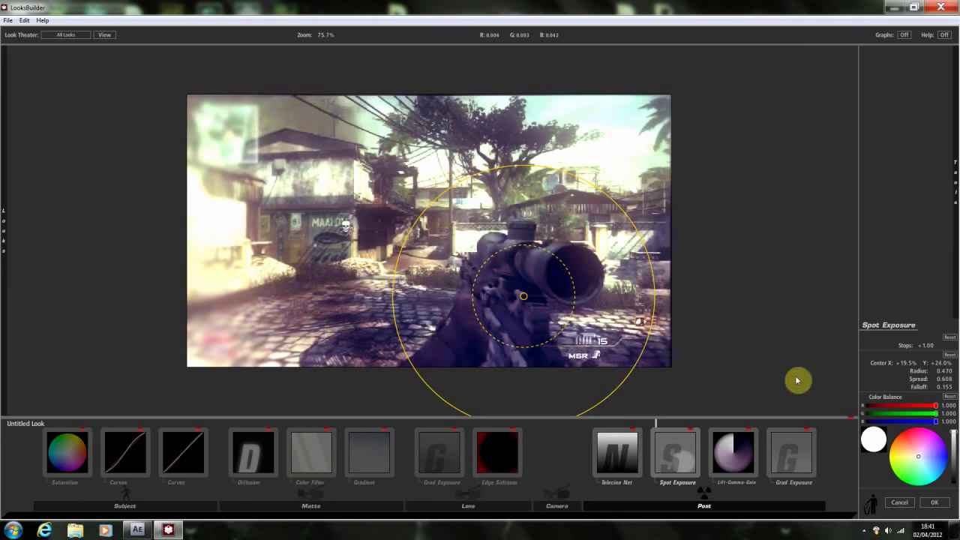
left_click(931, 501)
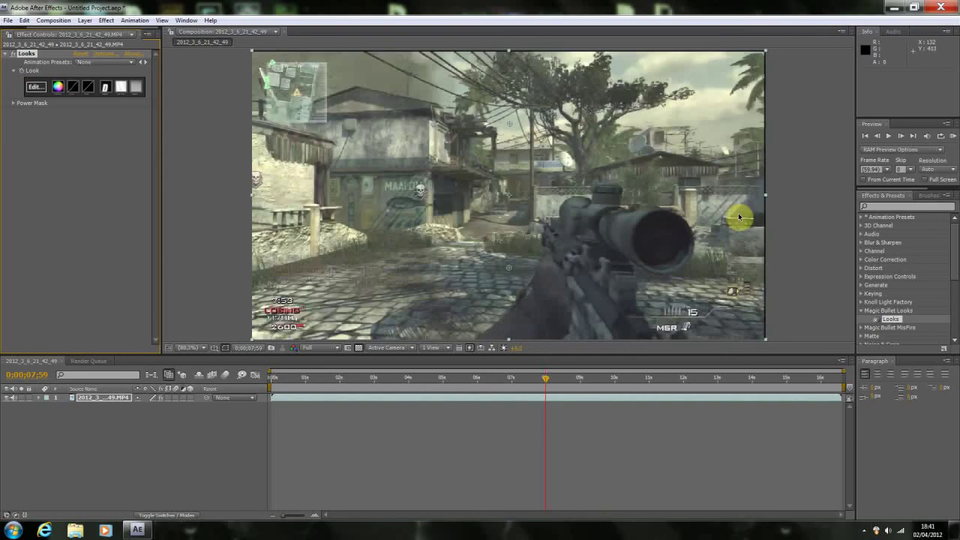
key("comma")
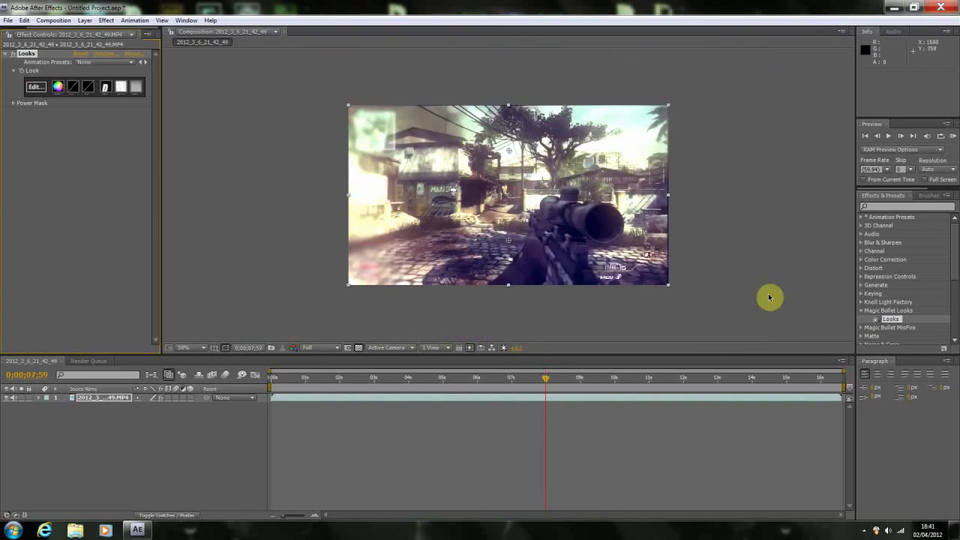
Quit the program and save the untitled project as Test.
left_click(203, 349)
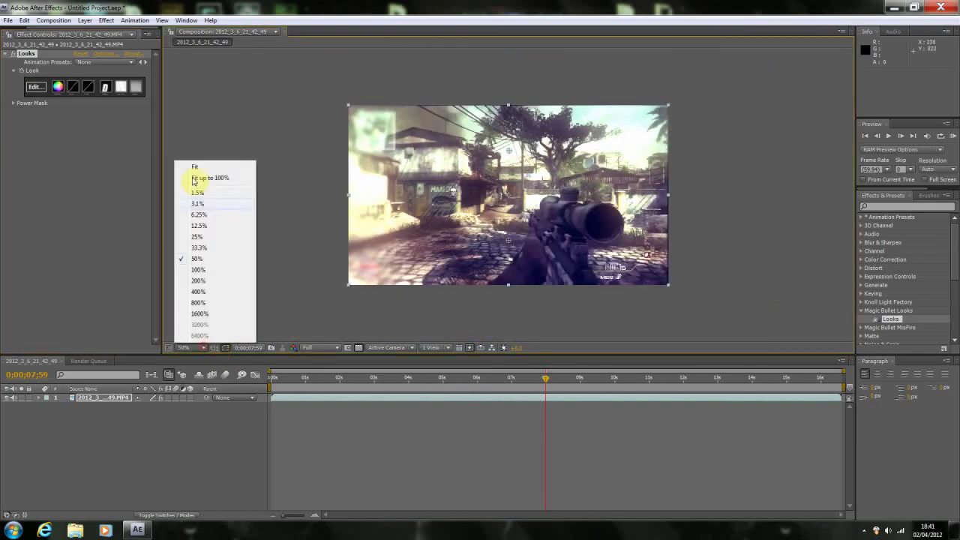
left_click(194, 177)
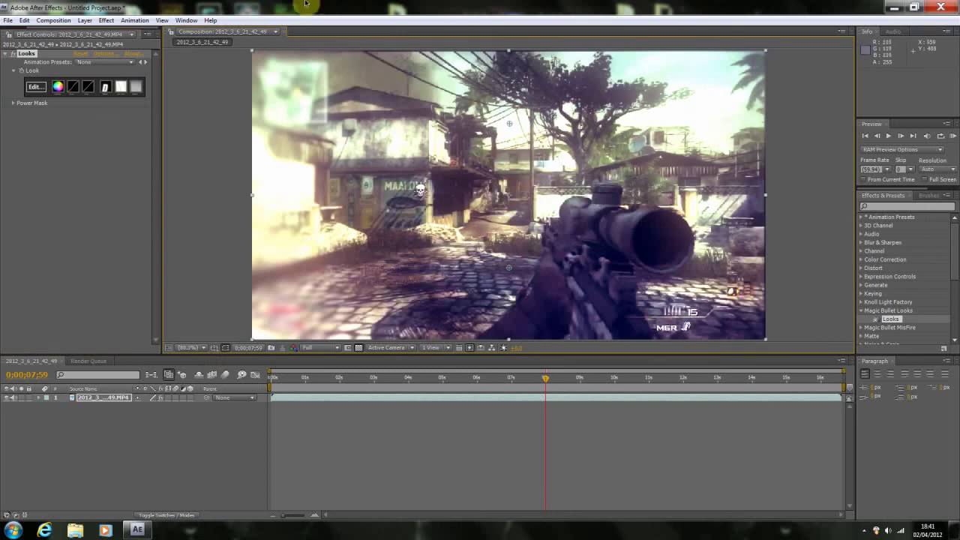
left_click(5, 21)
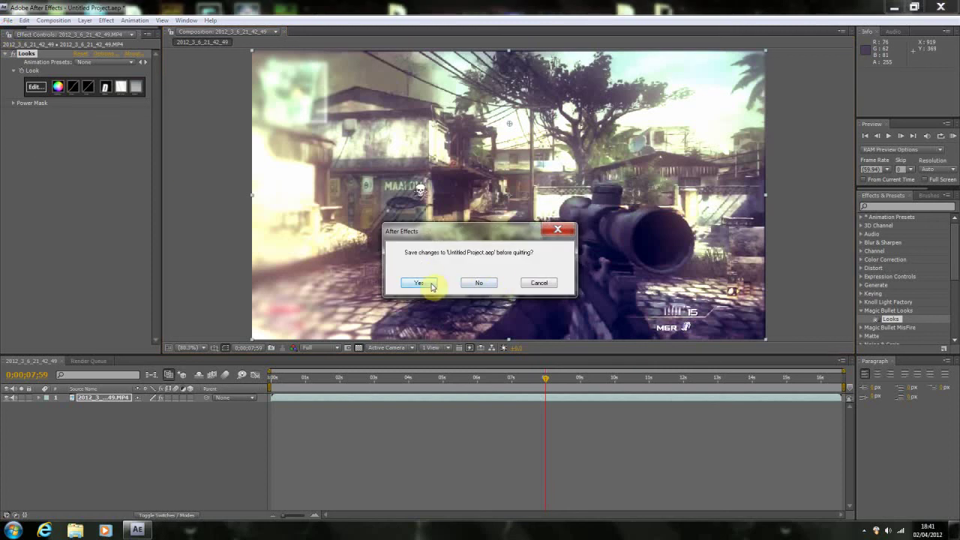
left_click(432, 286)
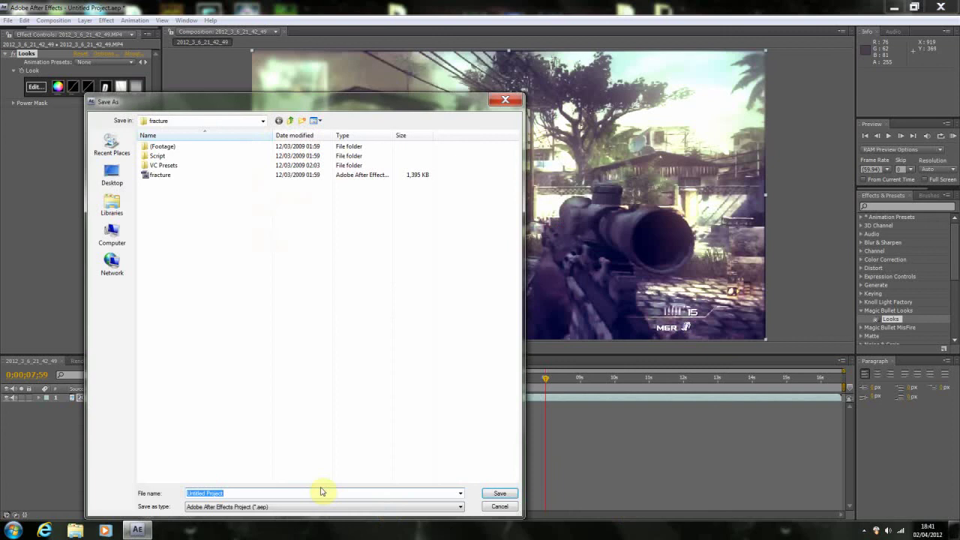
type("Test")
key("Return")
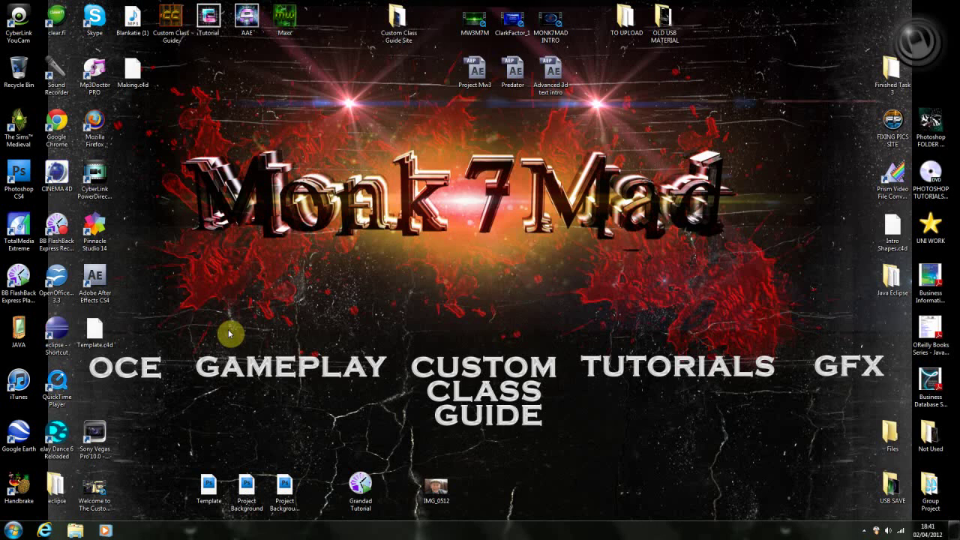
Relaunch After Effects CS4, cancel the license agreement, and reopen the recent Test project.
double_click(94, 280)
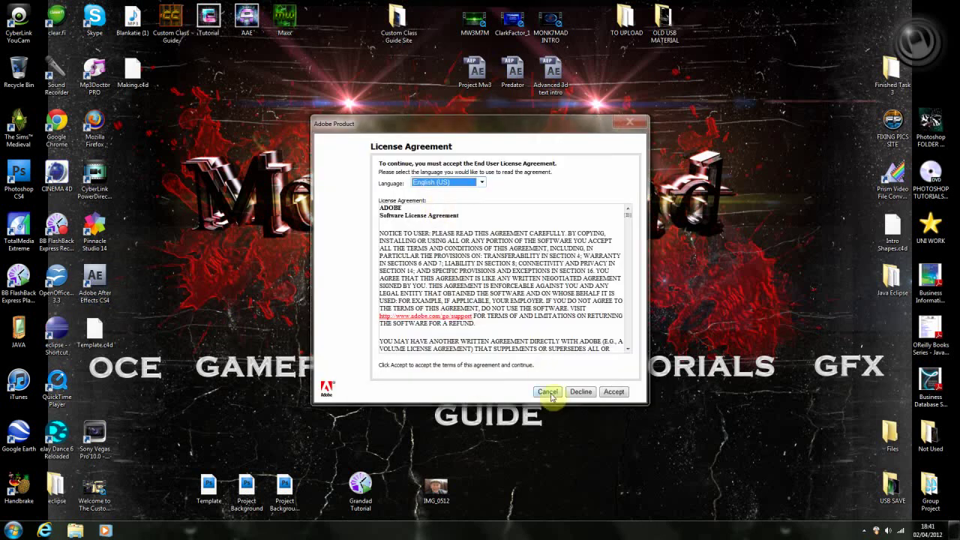
left_click(551, 394)
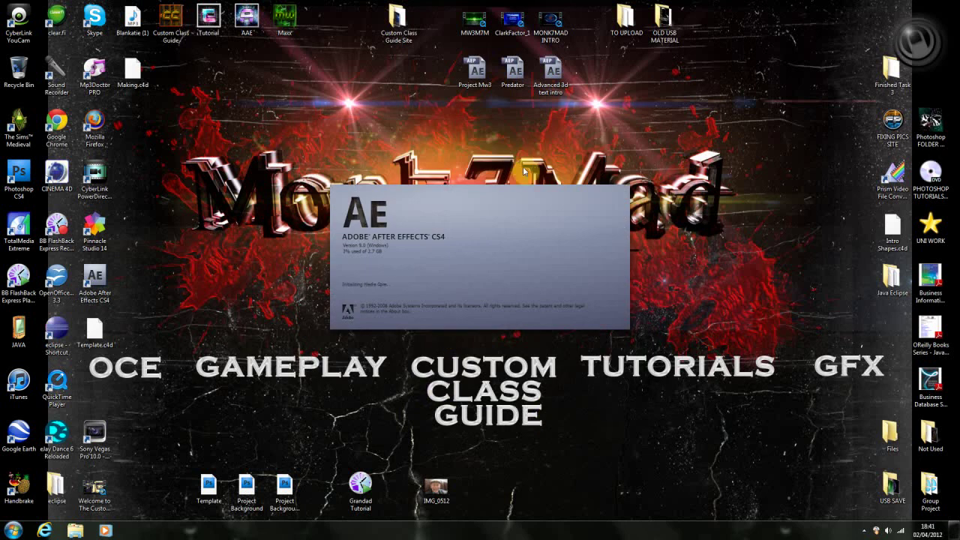
left_click(486, 218)
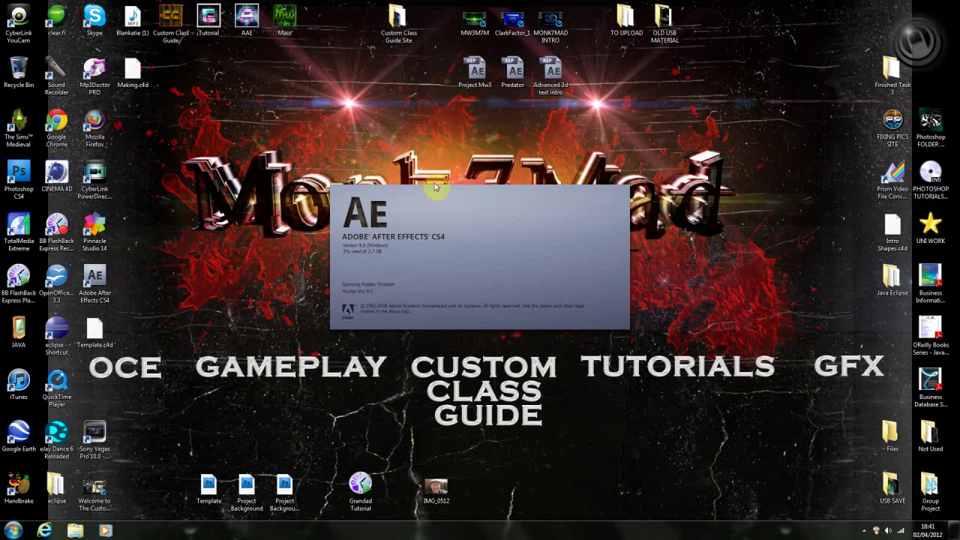
left_click(863, 530)
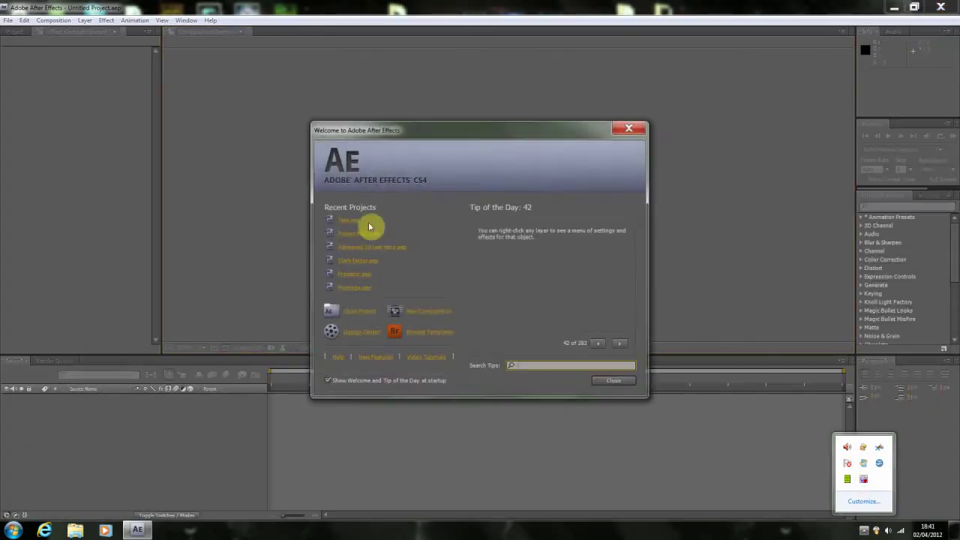
left_click(362, 232)
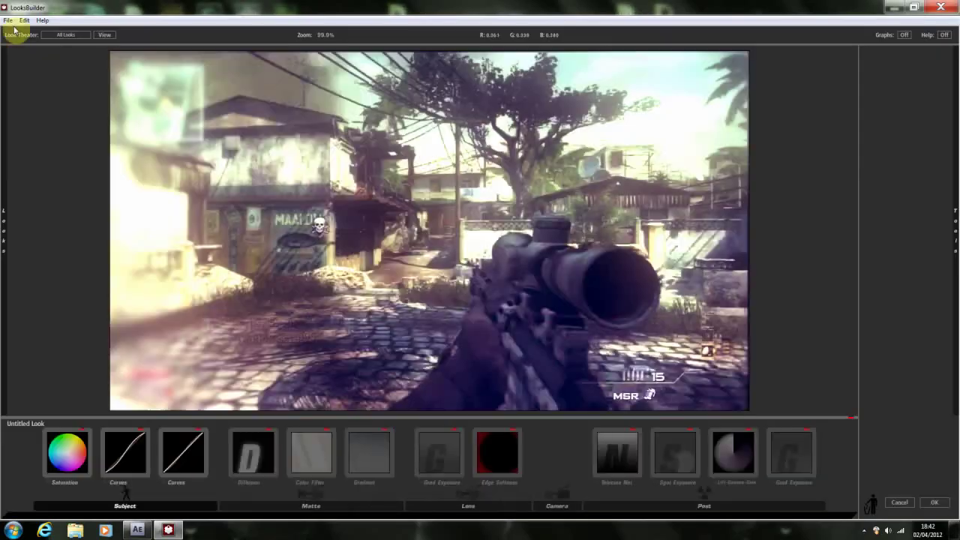
Save the custom look as a look file named Tutorial Two Free and return to the After Effects composition.
left_click(8, 20)
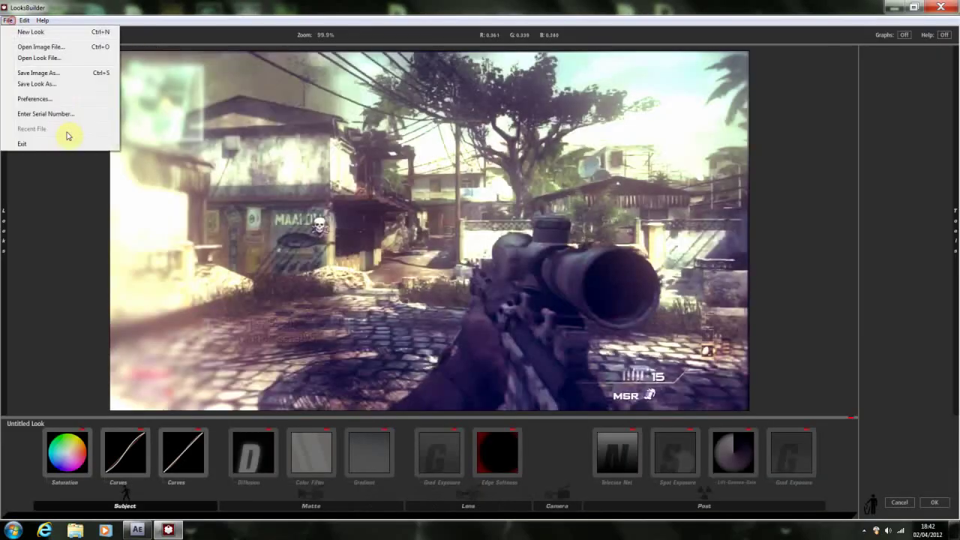
left_click(62, 86)
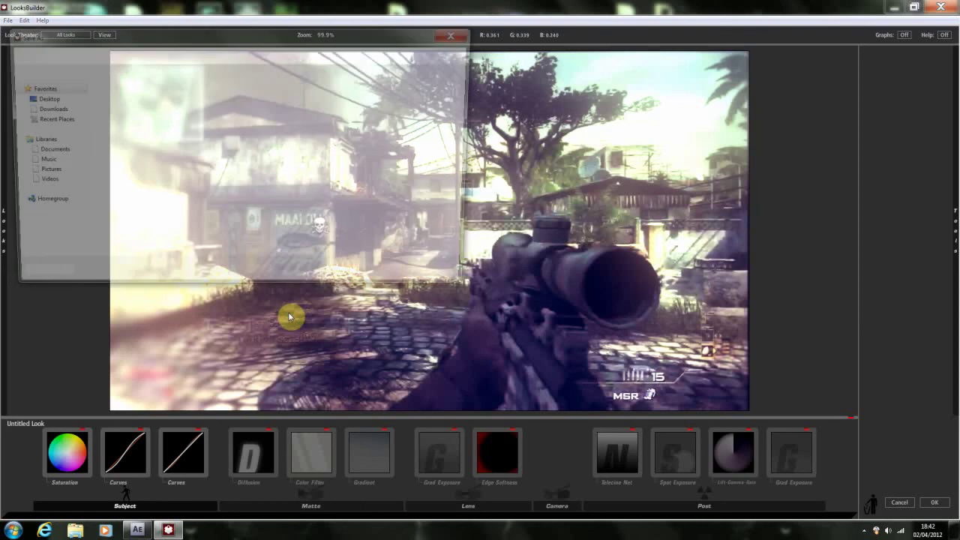
type("Tuto")
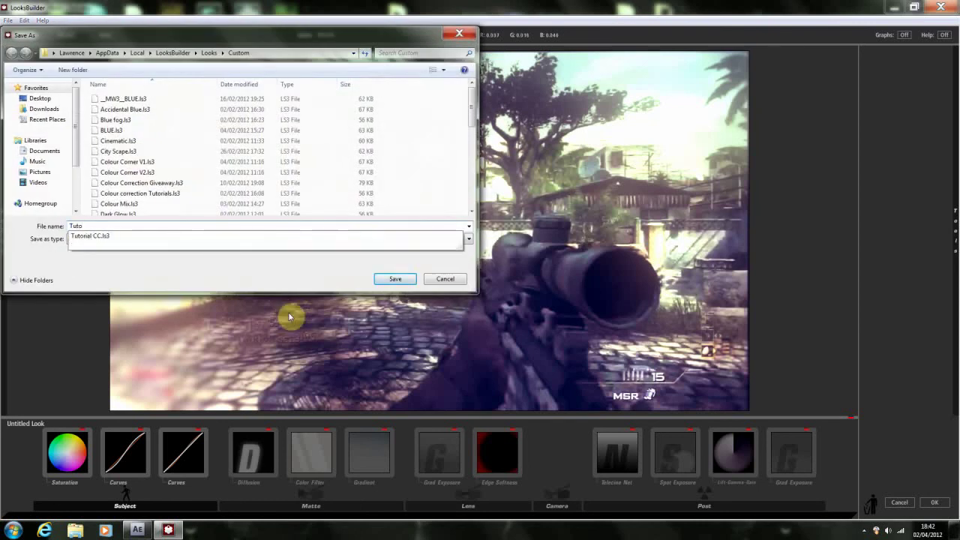
type("rial Two")
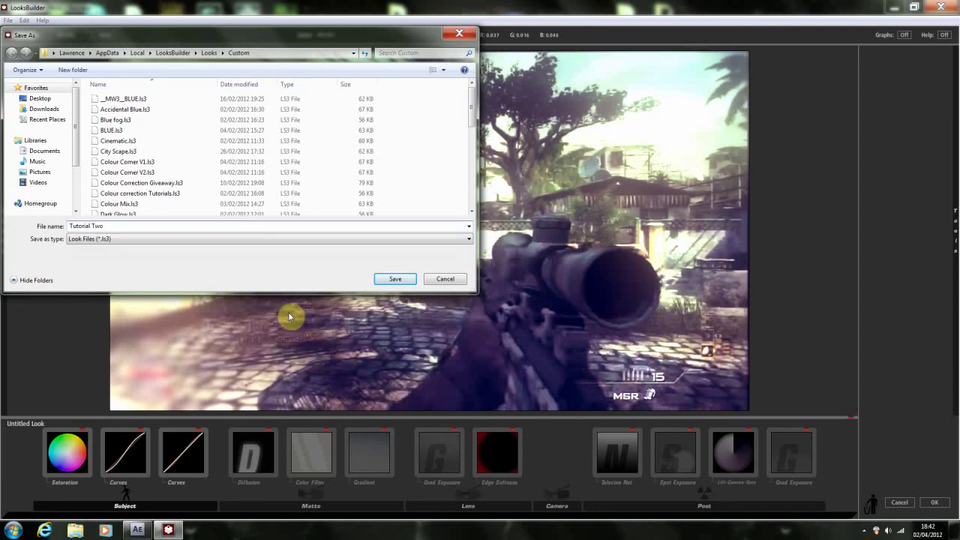
type(" Free")
key("Return")
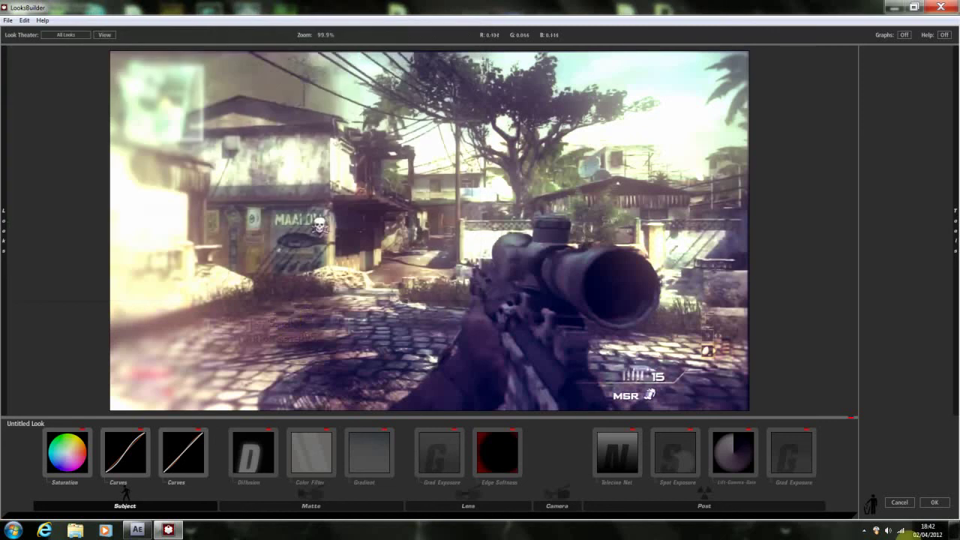
left_click(934, 501)
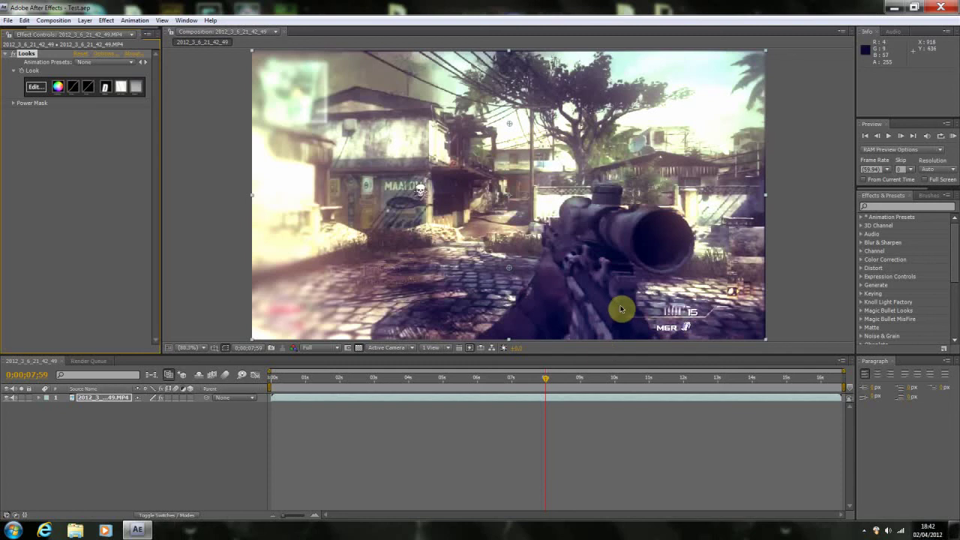